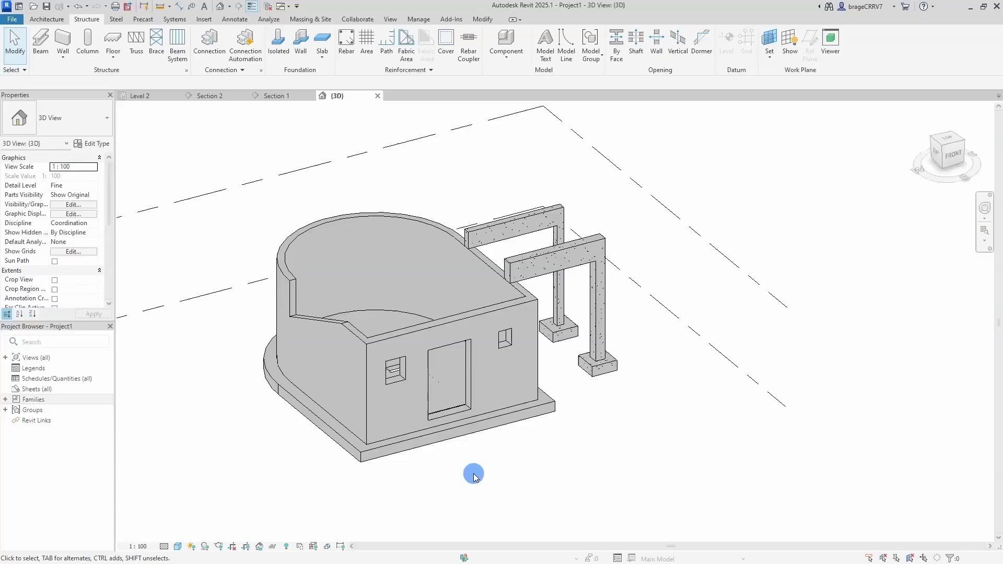
Step: Override the Walls category's surface transparency to 80% in the 3D view's visibility/graphic settings
{"action": "middle_click_drag", "start_coordinate": [474, 476], "coordinate": [479, 474]}
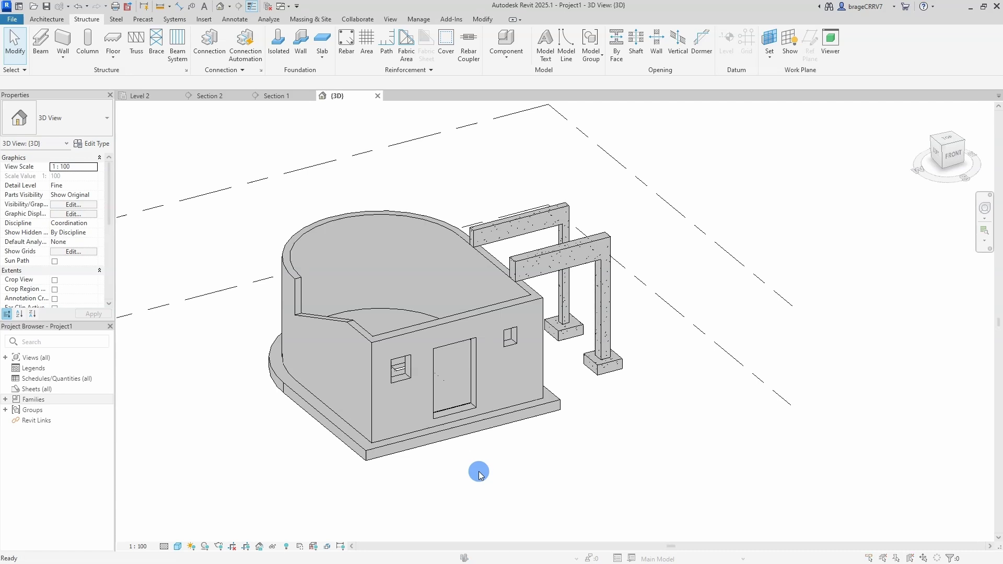
{"action": "key", "text": "v"}
{"action": "key", "text": "g"}
{"action": "left_click", "coordinate": [567, 306]}
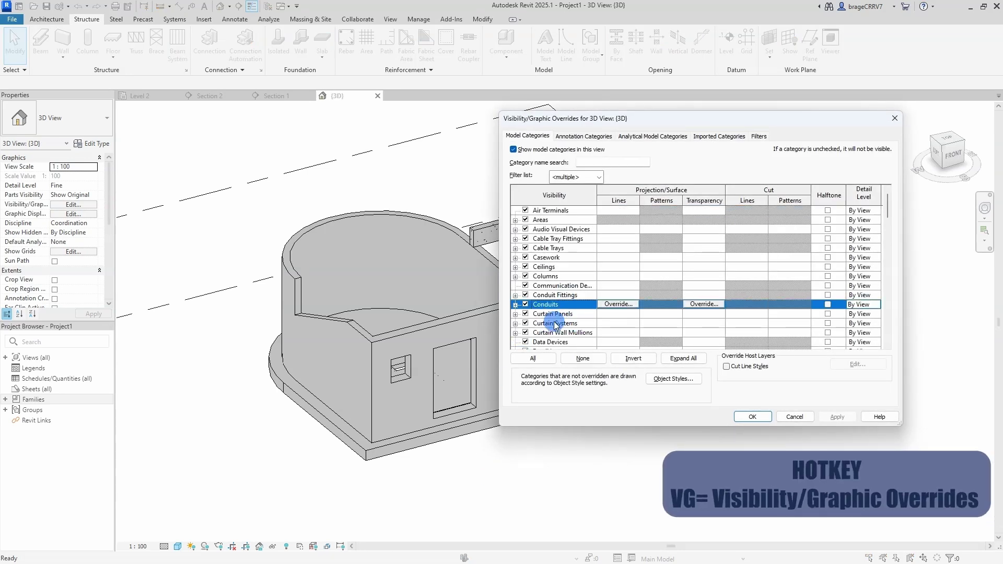
{"action": "left_click", "coordinate": [548, 316]}
{"action": "key", "text": "w"}
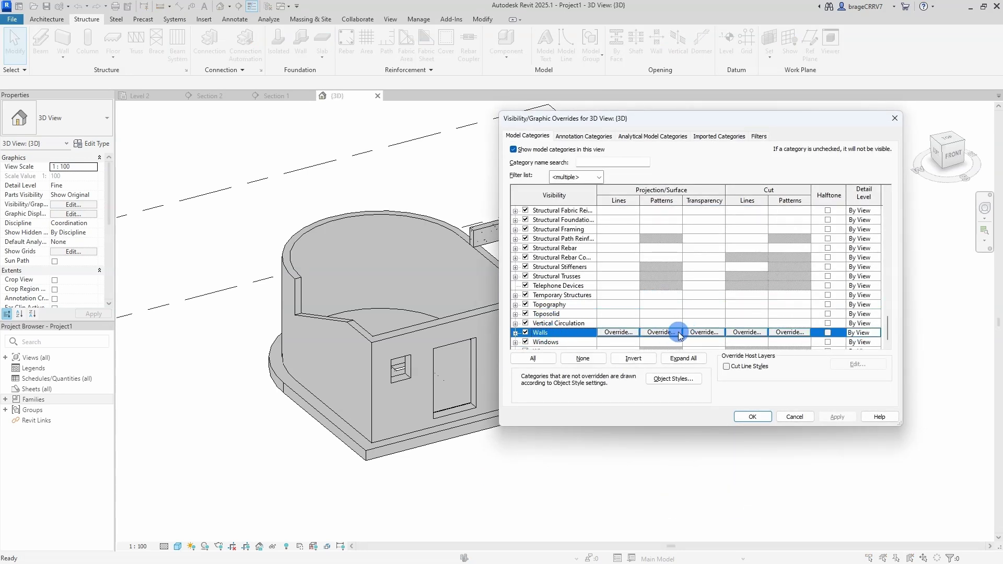
{"action": "left_click", "coordinate": [689, 332]}
{"action": "left_click", "coordinate": [690, 333]}
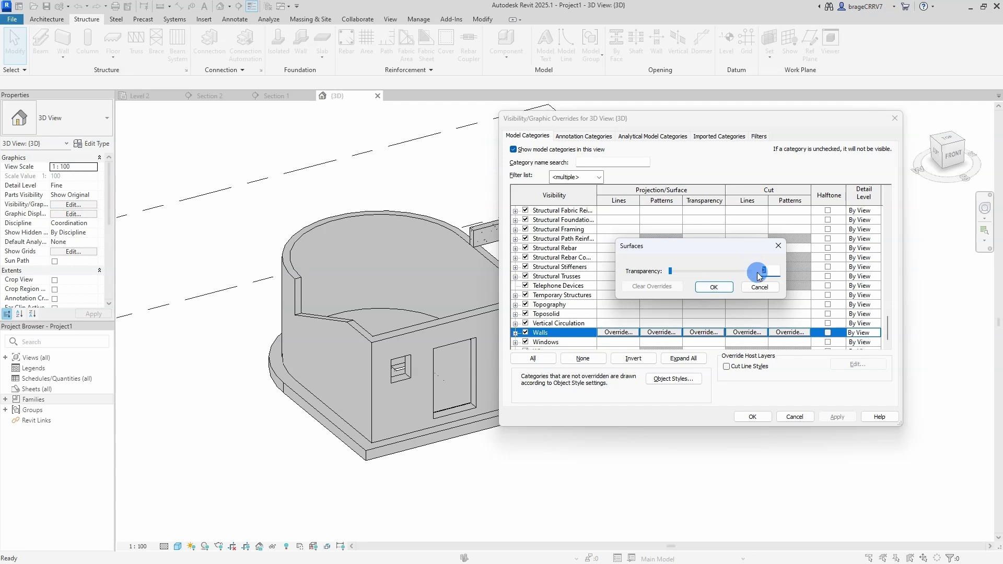
{"action": "left_click", "coordinate": [713, 287]}
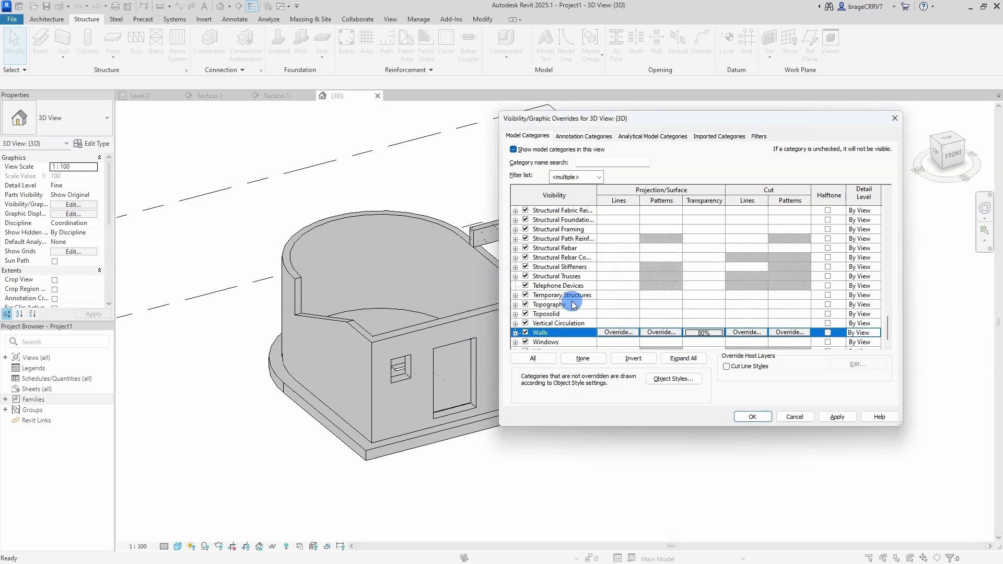
Step: Set the surface transparency of the Structural Foundations category to 80%
{"action": "left_click", "coordinate": [698, 219]}
{"action": "left_click", "coordinate": [700, 220]}
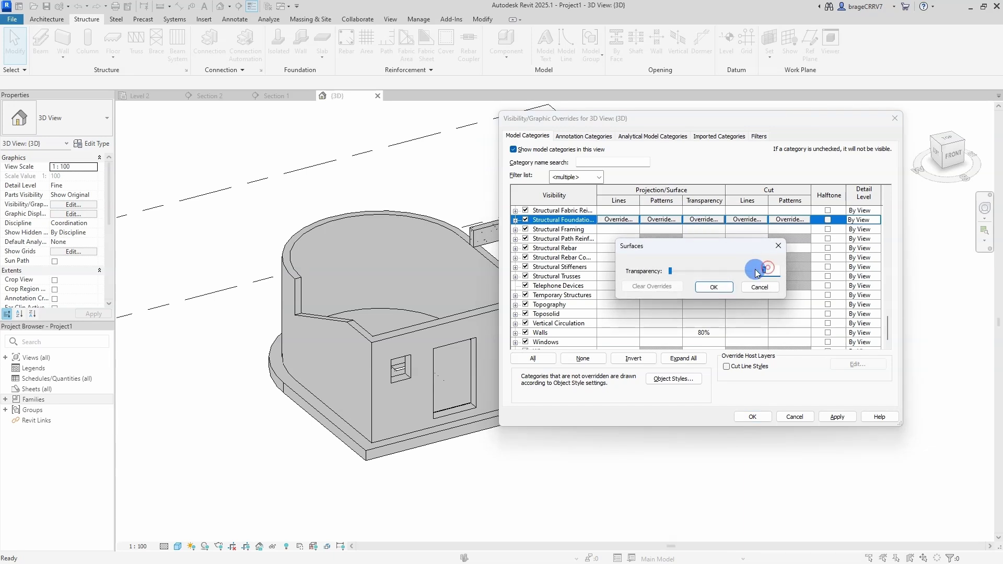
{"action": "left_click", "coordinate": [711, 289]}
Step: Set the surface transparency of the Floors category to 80%
{"action": "left_click", "coordinate": [590, 277]}
{"action": "key", "text": "f"}
{"action": "key", "text": "l"}
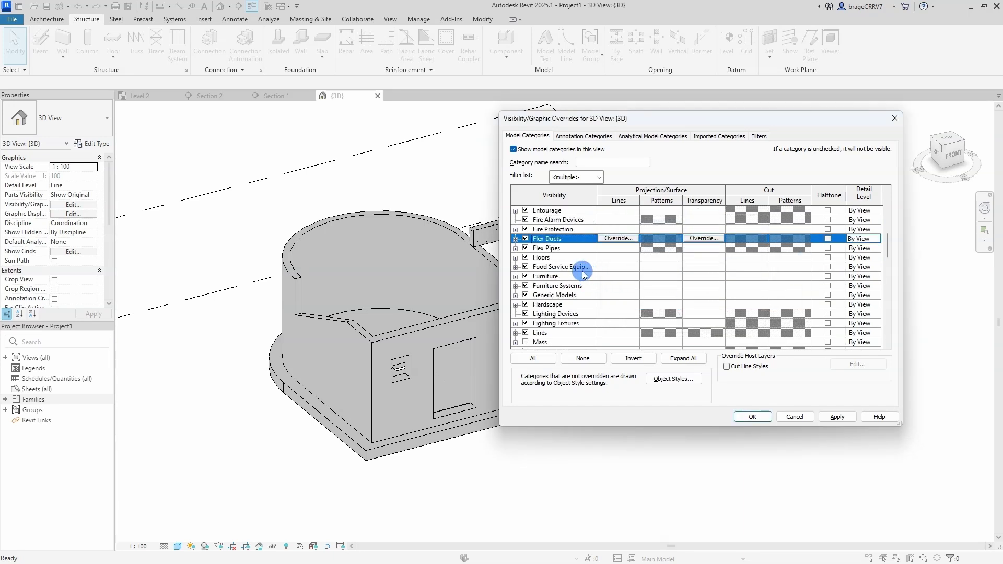
{"action": "left_click", "coordinate": [662, 257]}
{"action": "left_click", "coordinate": [690, 258]}
{"action": "left_click_drag", "start_coordinate": [764, 269], "coordinate": [755, 270]}
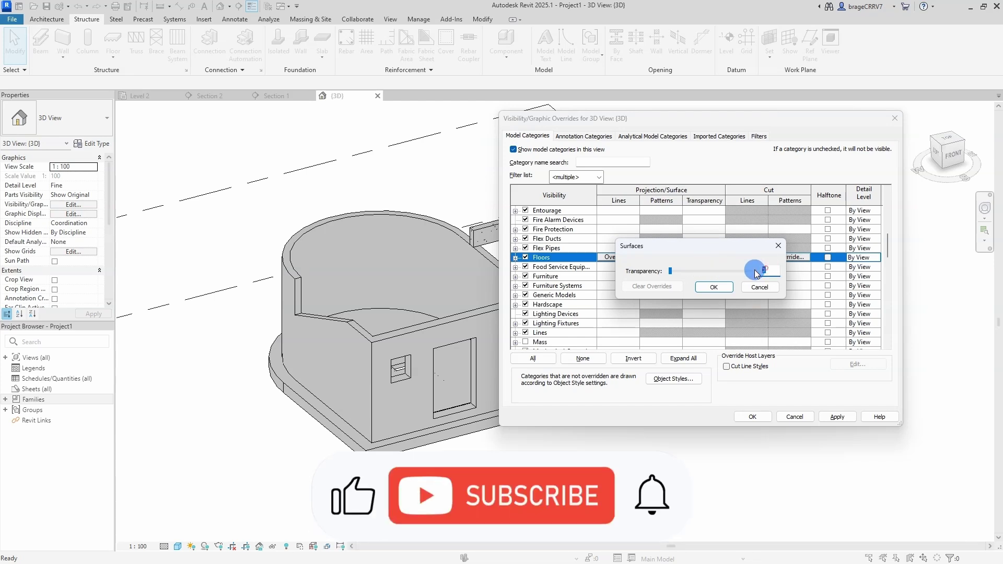
{"action": "type", "text": "80"}
{"action": "left_click", "coordinate": [713, 286]}
Step: Set the surface transparency of the Structural Columns category to 80%
{"action": "left_click", "coordinate": [581, 287]}
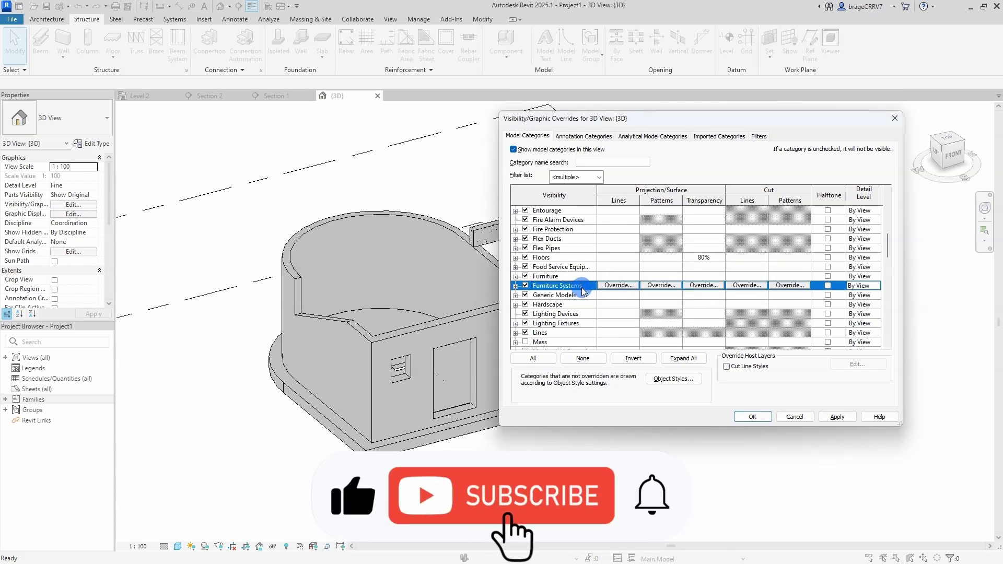
{"action": "scroll", "coordinate": [580, 292], "scroll_direction": "down", "scroll_amount": 10}
{"action": "left_click", "coordinate": [635, 304]}
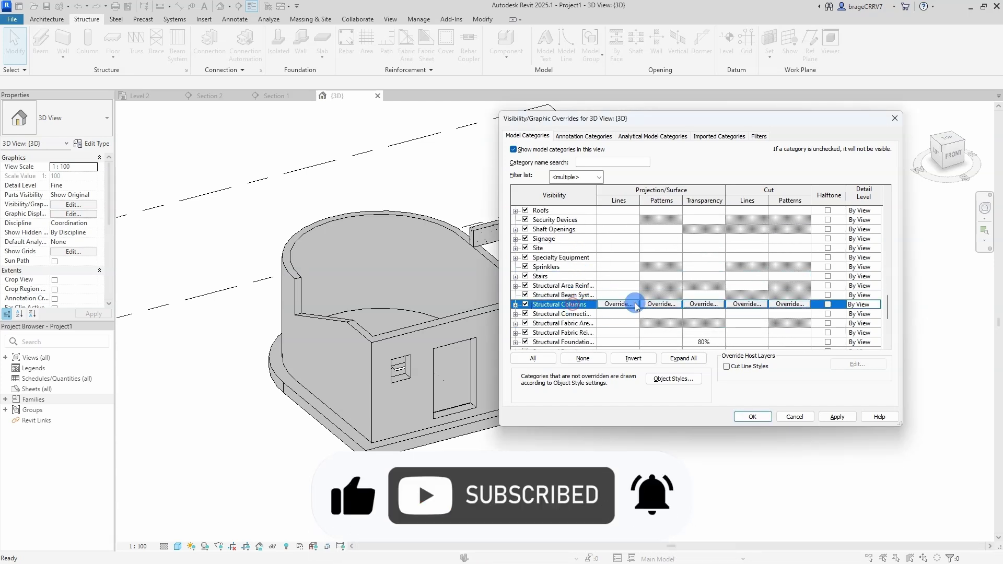
{"action": "left_click", "coordinate": [691, 304]}
{"action": "double_click", "coordinate": [766, 270]}
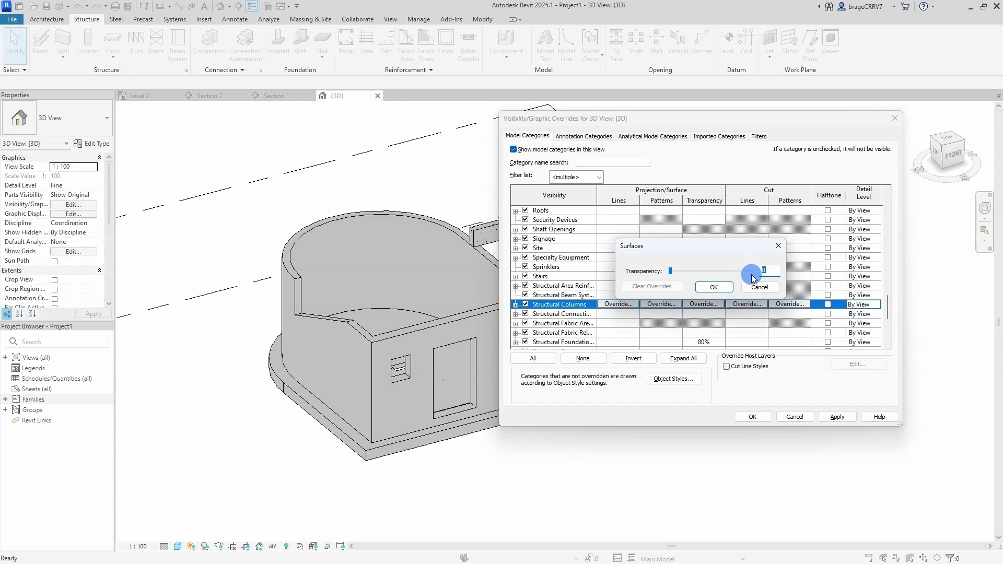
{"action": "type", "text": "80"}
{"action": "left_click", "coordinate": [717, 286]}
Step: Set the surface transparency of the Structural Framing category to 80% and apply the overrides to the 3D view
{"action": "scroll", "coordinate": [589, 324], "scroll_direction": "down", "scroll_amount": 2}
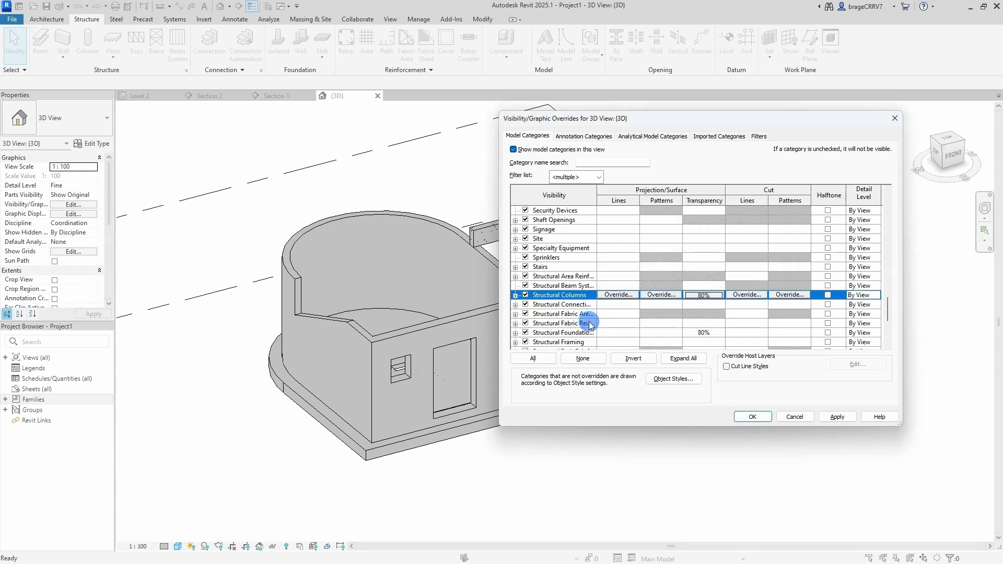
{"action": "left_click", "coordinate": [580, 335]}
{"action": "left_click", "coordinate": [703, 332]}
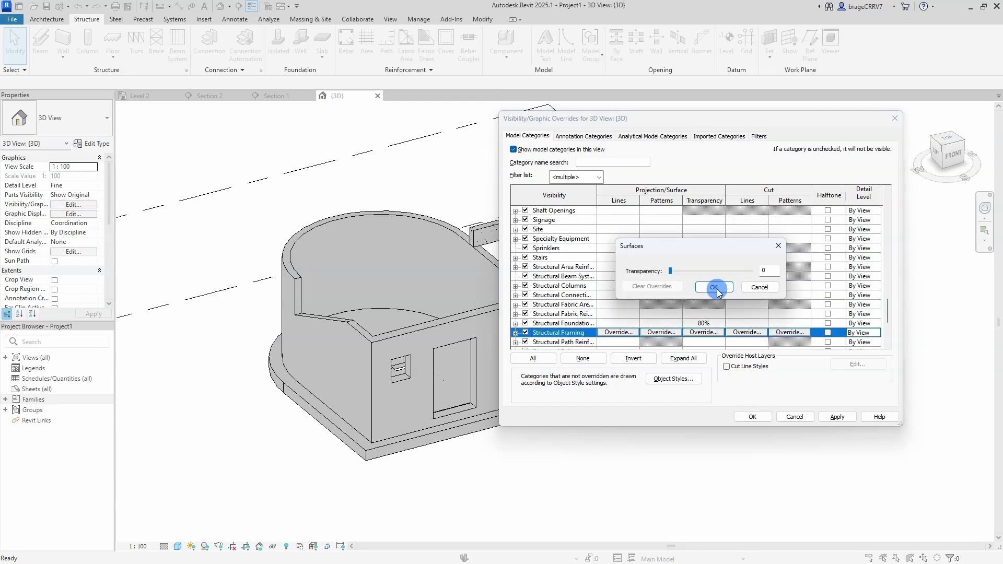
{"action": "left_click", "coordinate": [711, 287]}
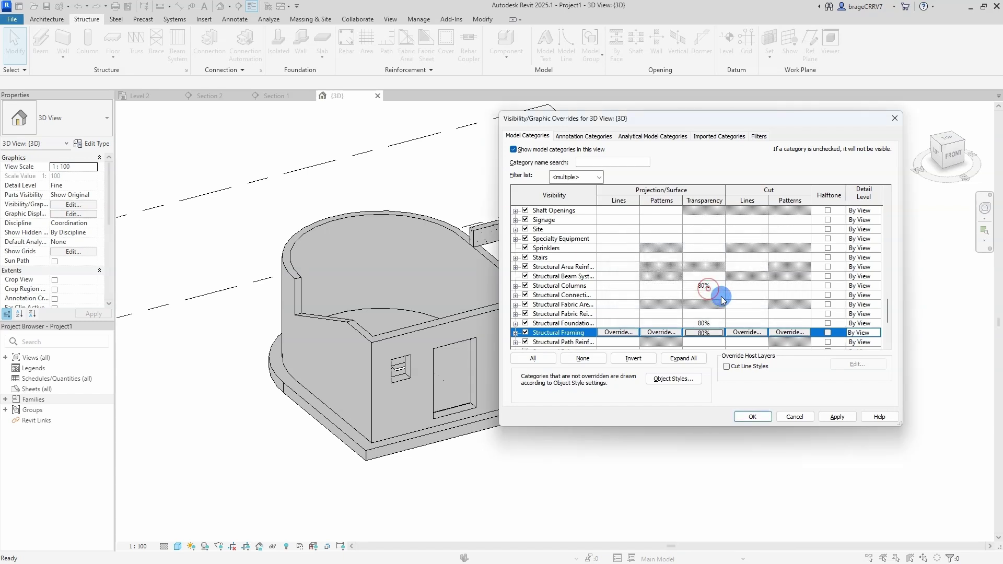
{"action": "left_click", "coordinate": [828, 415]}
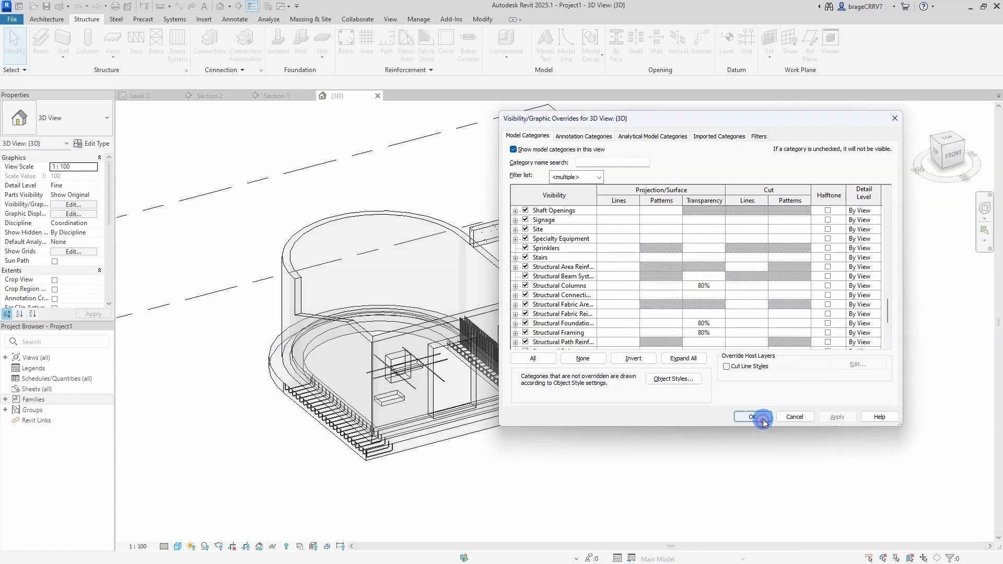
{"action": "left_click", "coordinate": [761, 418]}
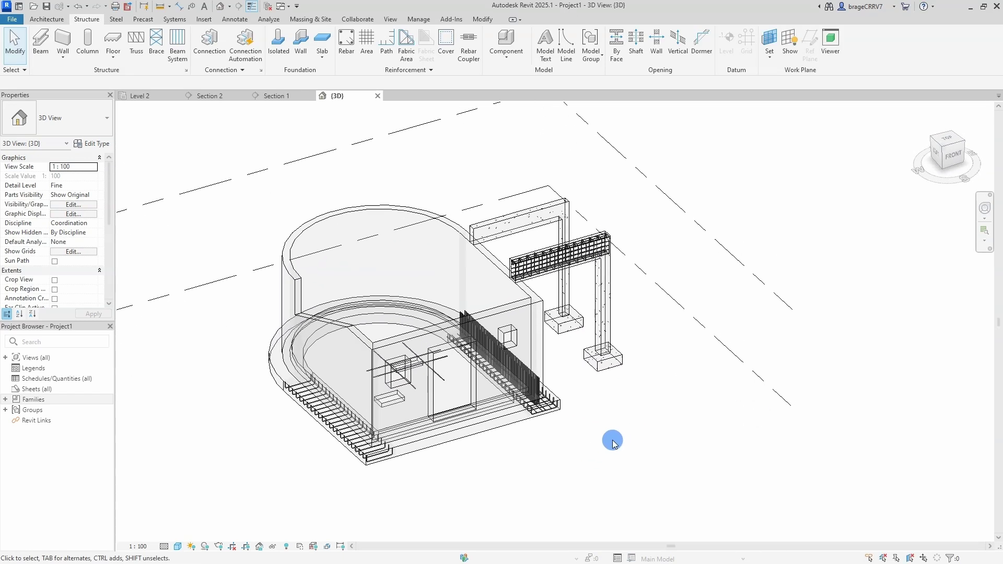
Step: Set the spacing of the dense vertical rebar set beside the beam-side wall to 200 mm
{"action": "scroll", "coordinate": [525, 375], "scroll_direction": "up", "scroll_amount": 3}
{"action": "left_click", "coordinate": [505, 367]}
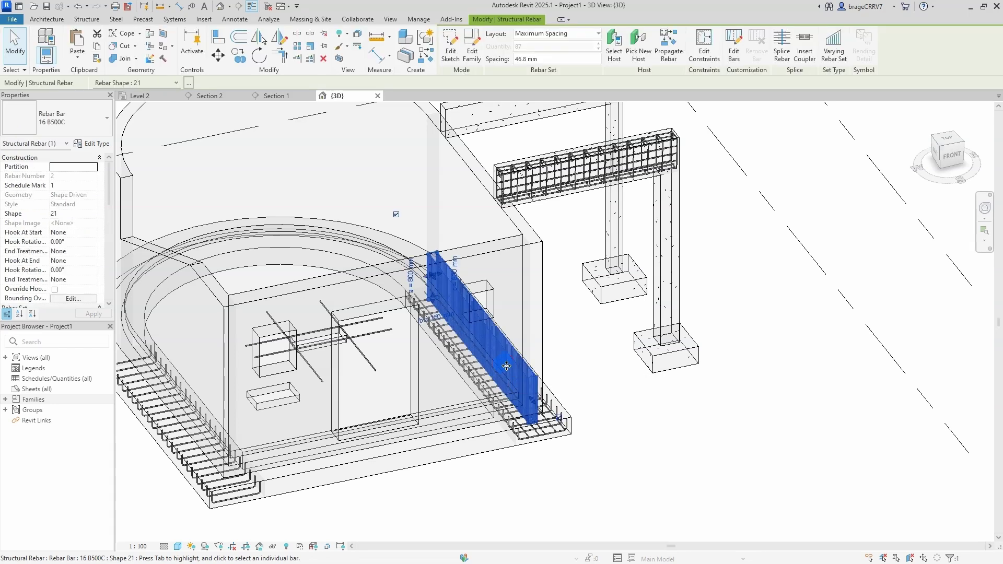
{"action": "left_click", "coordinate": [516, 60]}
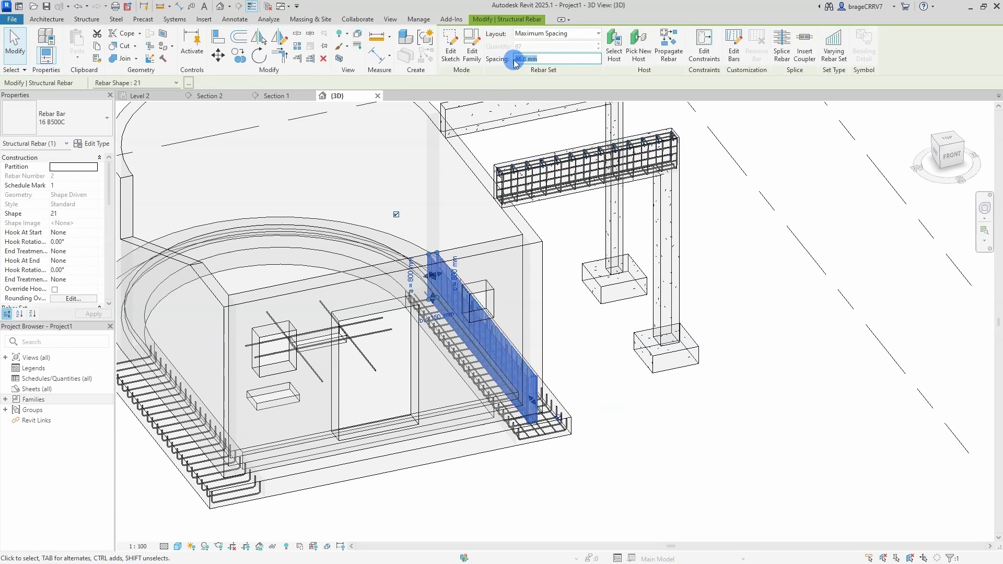
{"action": "type", "text": "200"}
{"action": "key", "text": "Return"}
{"action": "left_click", "coordinate": [641, 455]}
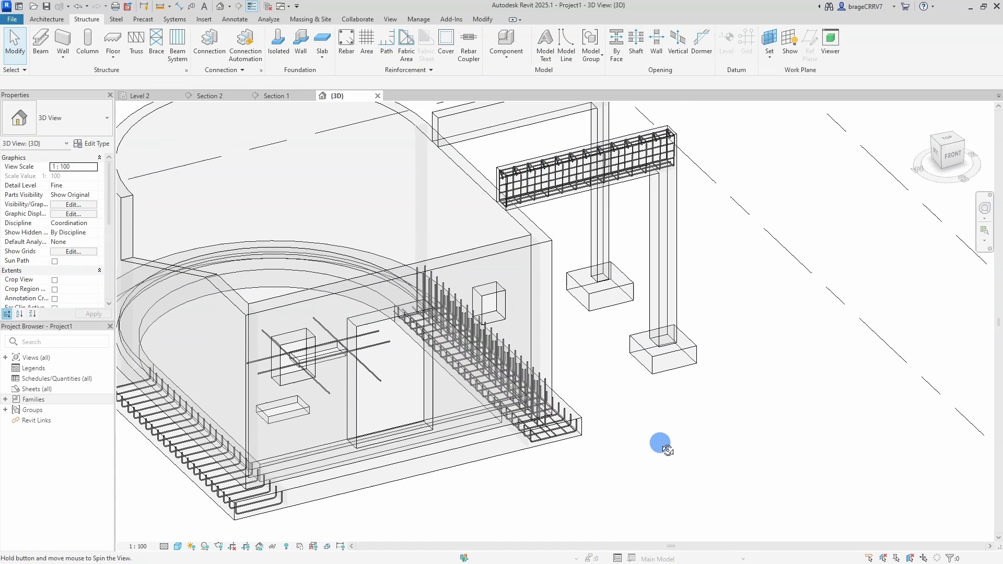
Step: Create a new rule-based view filter named D8 from the 3D view's visibility/graphic overrides
{"action": "mouse_move", "coordinate": [660, 443]}
{"action": "middle_mouse_down", "text": "shift"}
{"action": "mouse_move", "coordinate": [673, 450]}
{"action": "mouse_move", "coordinate": [638, 474]}
{"action": "mouse_move", "coordinate": [669, 447]}
{"action": "middle_mouse_up", "text": "shift"}
{"action": "key", "text": "g"}
{"action": "left_click", "coordinate": [758, 136]}
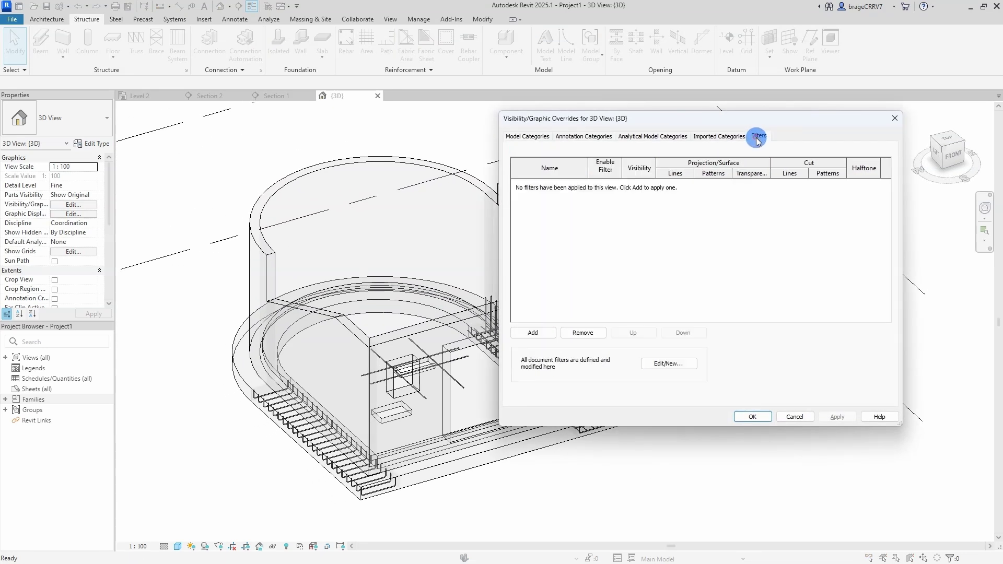
{"action": "left_click", "coordinate": [669, 363]}
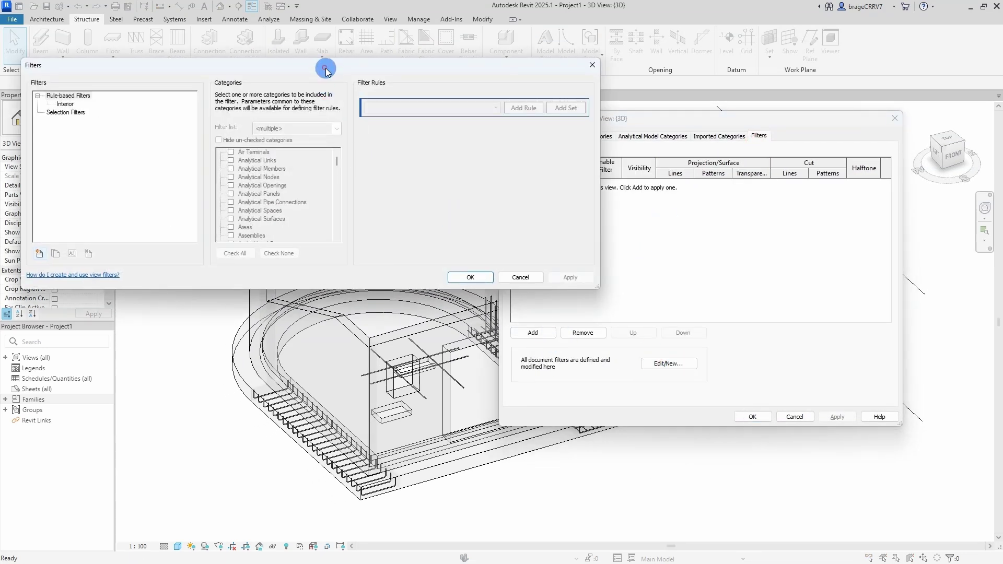
{"action": "left_click_drag", "start_coordinate": [325, 72], "coordinate": [354, 89]}
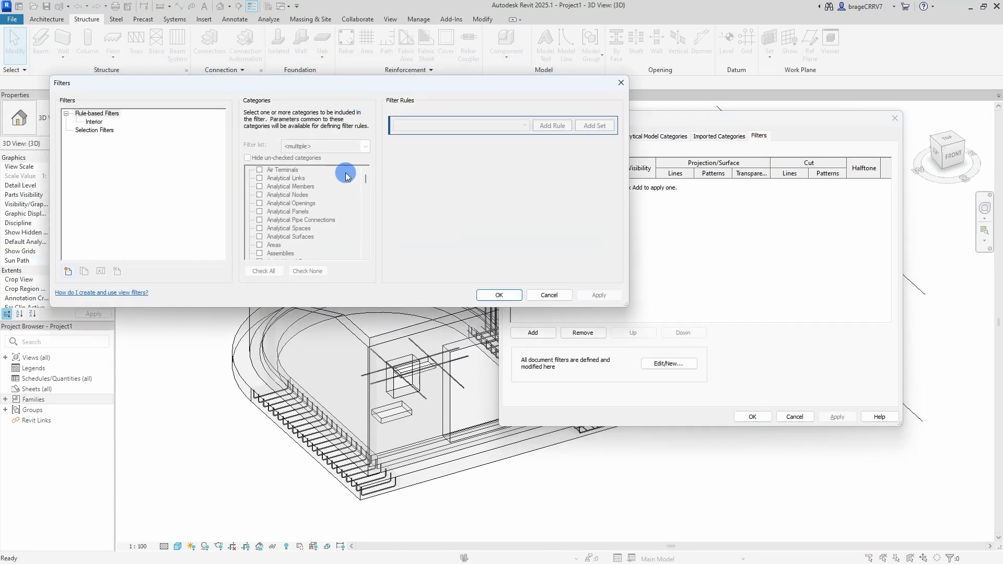
{"action": "left_click", "coordinate": [69, 272]}
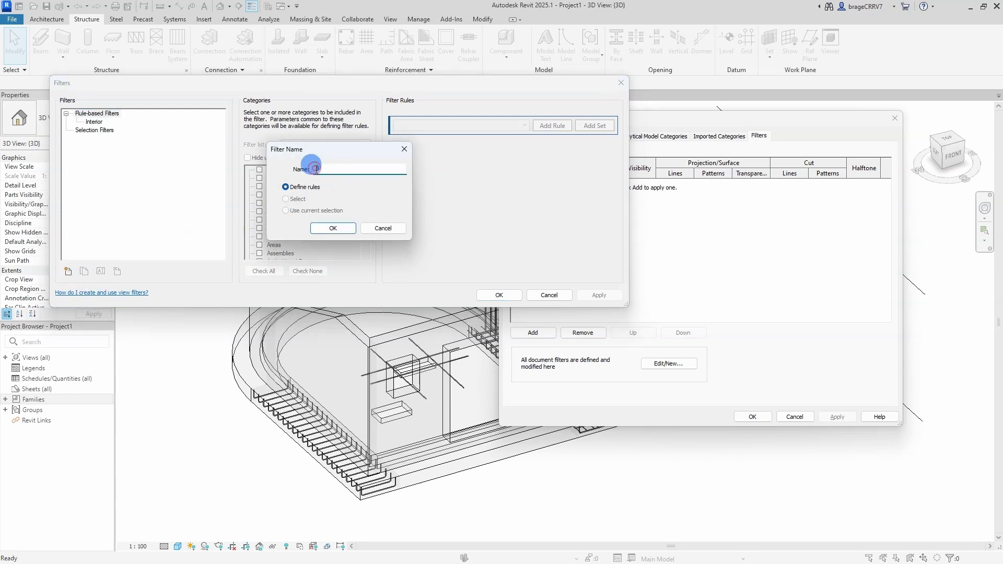
{"action": "left_click", "coordinate": [329, 228]}
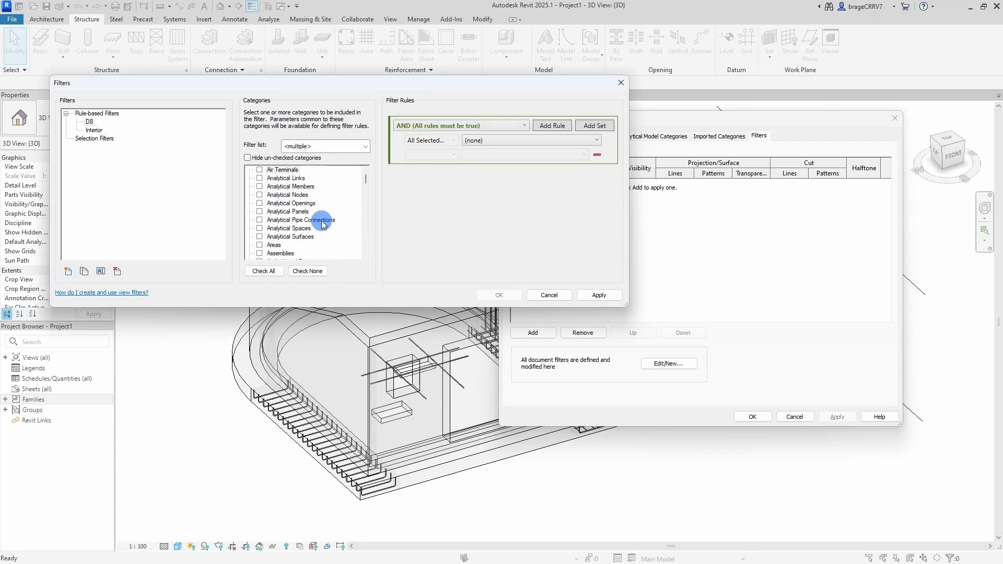
Step: Include the Structural Rebar category in the D8 filter
{"action": "scroll", "coordinate": [318, 223], "scroll_direction": "down", "scroll_amount": 20}
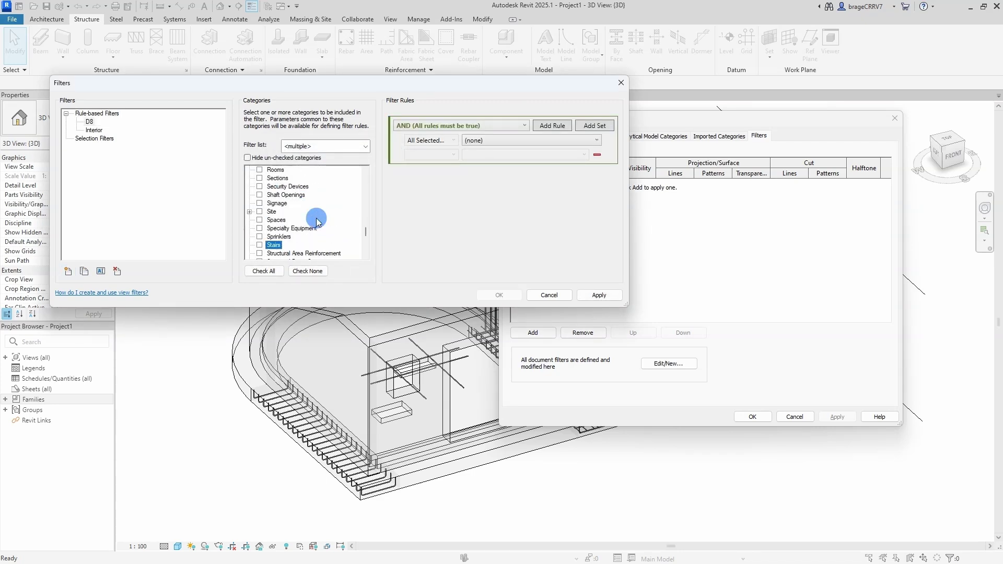
{"action": "scroll", "coordinate": [318, 223], "scroll_direction": "down", "scroll_amount": 1}
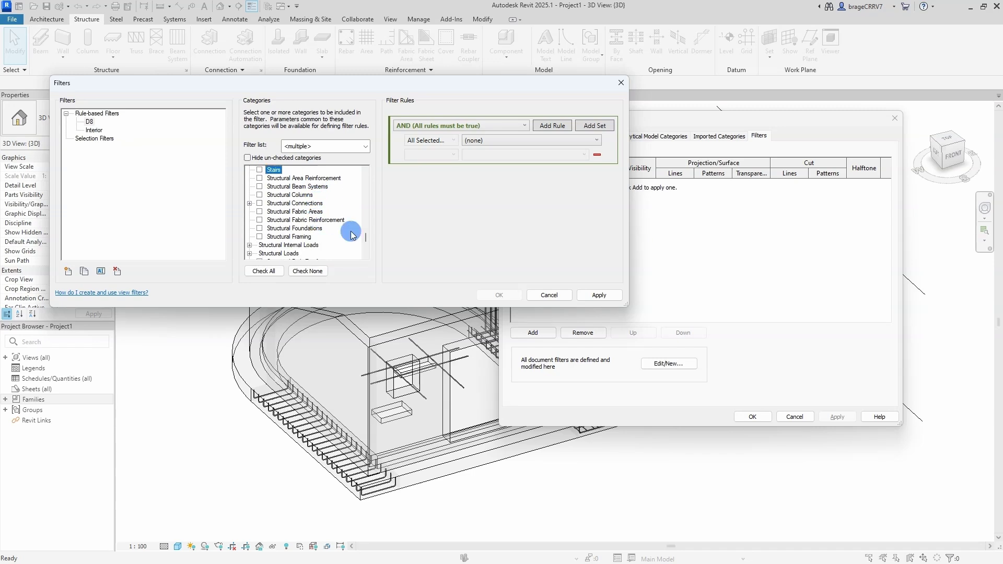
{"action": "left_click_drag", "start_coordinate": [369, 239], "coordinate": [365, 244]}
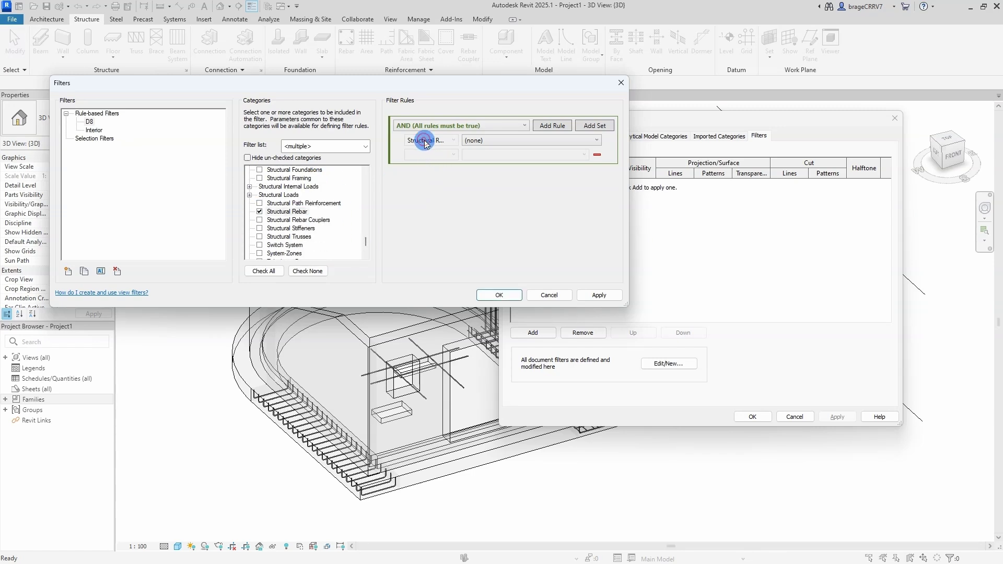
Step: Define the D8 filter rule as Bar Diameter equals 8 mm and save the filter
{"action": "left_click", "coordinate": [475, 141]}
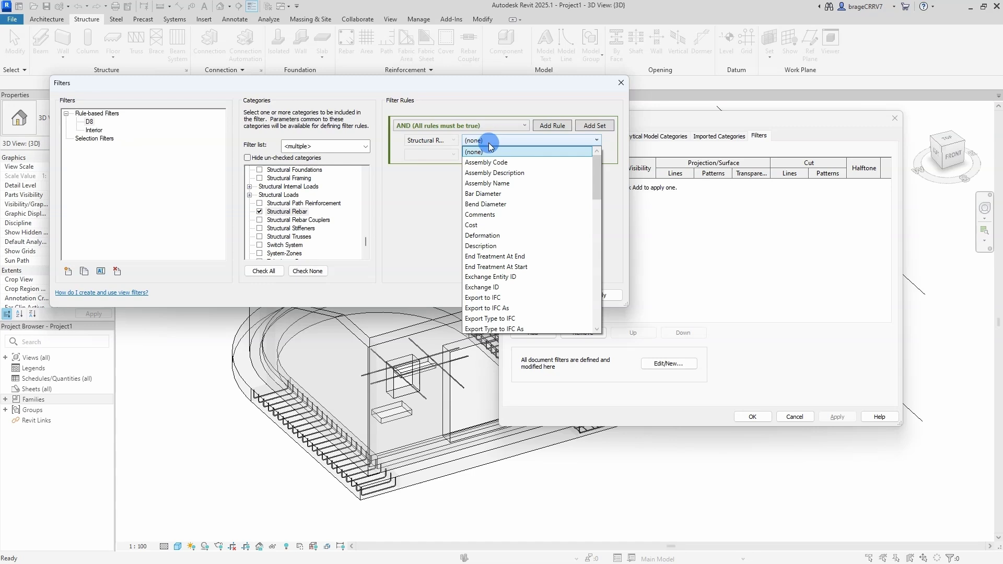
{"action": "left_click", "coordinate": [497, 197]}
{"action": "left_click", "coordinate": [444, 155]}
{"action": "left_click", "coordinate": [444, 163]}
{"action": "left_click", "coordinate": [494, 157]}
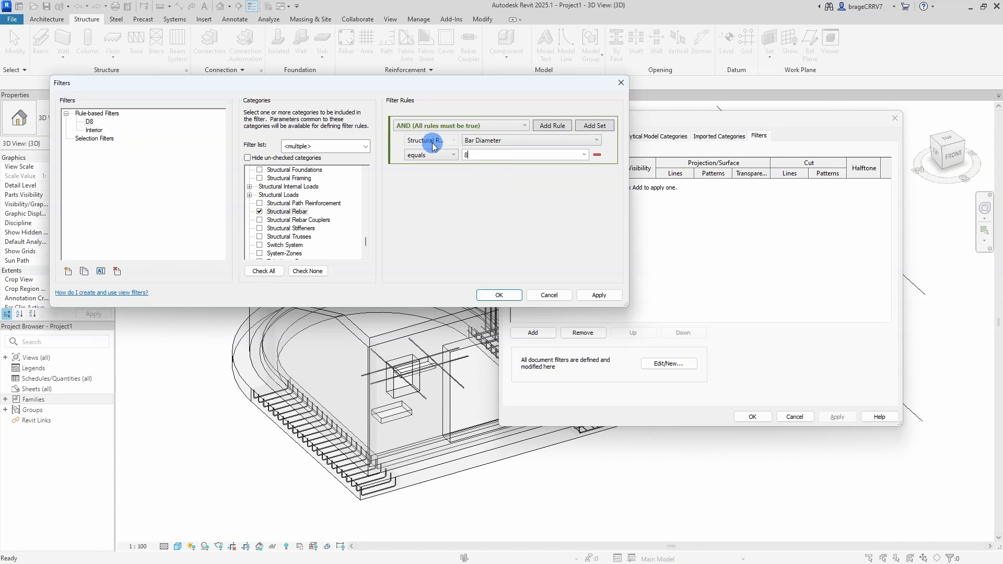
{"action": "left_click", "coordinate": [600, 297]}
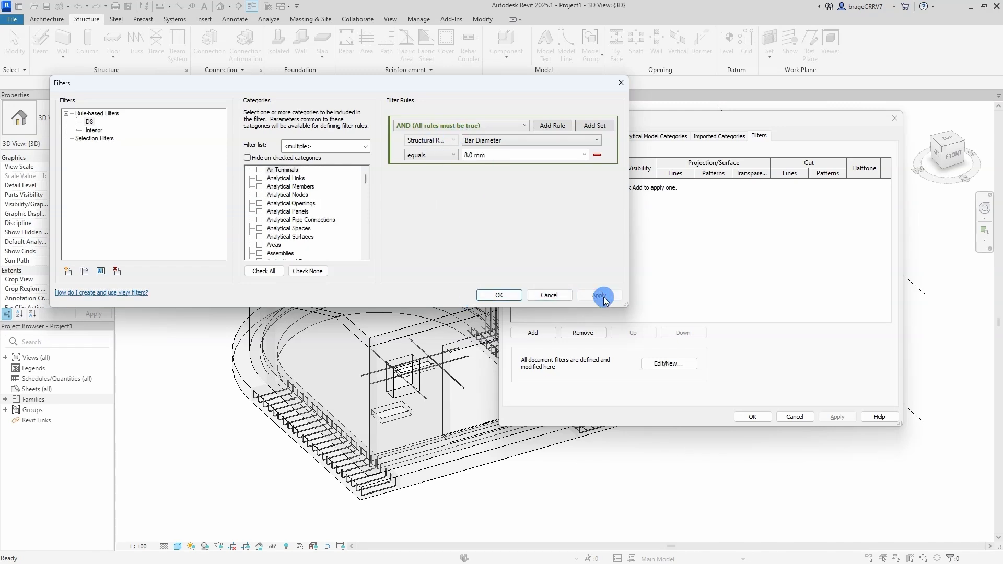
{"action": "left_click", "coordinate": [502, 295]}
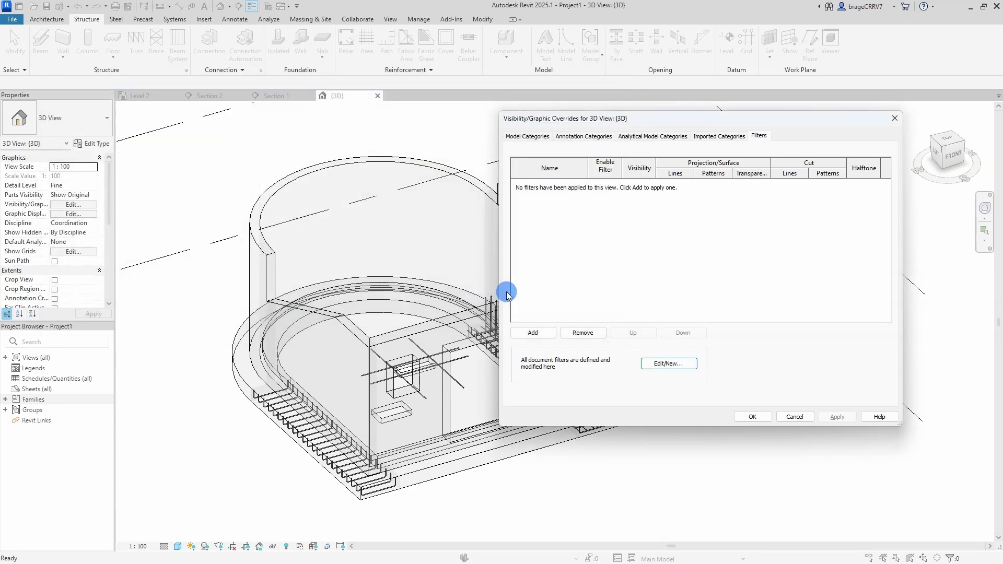
Step: Add the D8 filter to the 3D view's filter overrides and close the visibility settings
{"action": "left_click", "coordinate": [523, 332]}
{"action": "left_click", "coordinate": [648, 228]}
{"action": "left_click", "coordinate": [657, 350]}
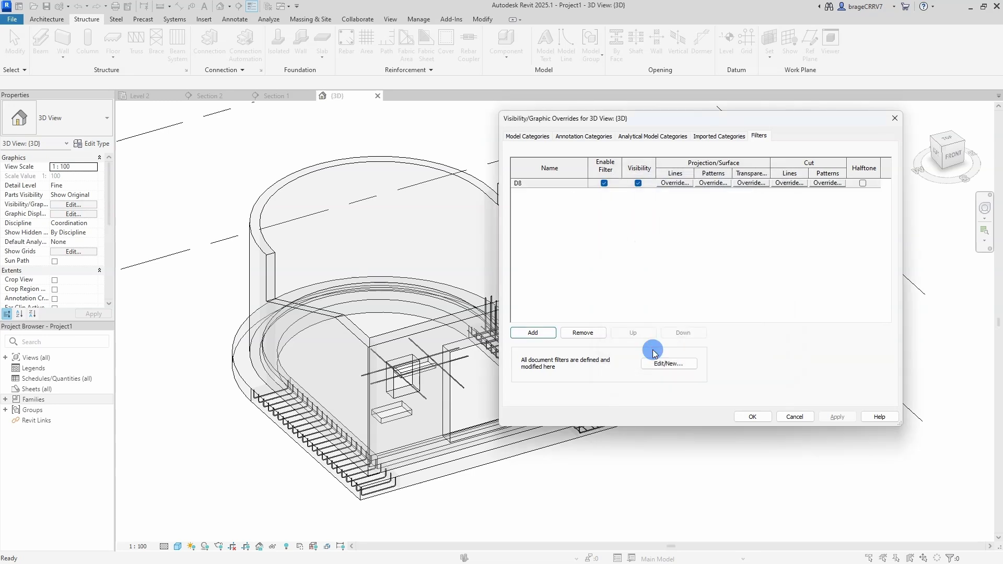
{"action": "left_click", "coordinate": [810, 417]}
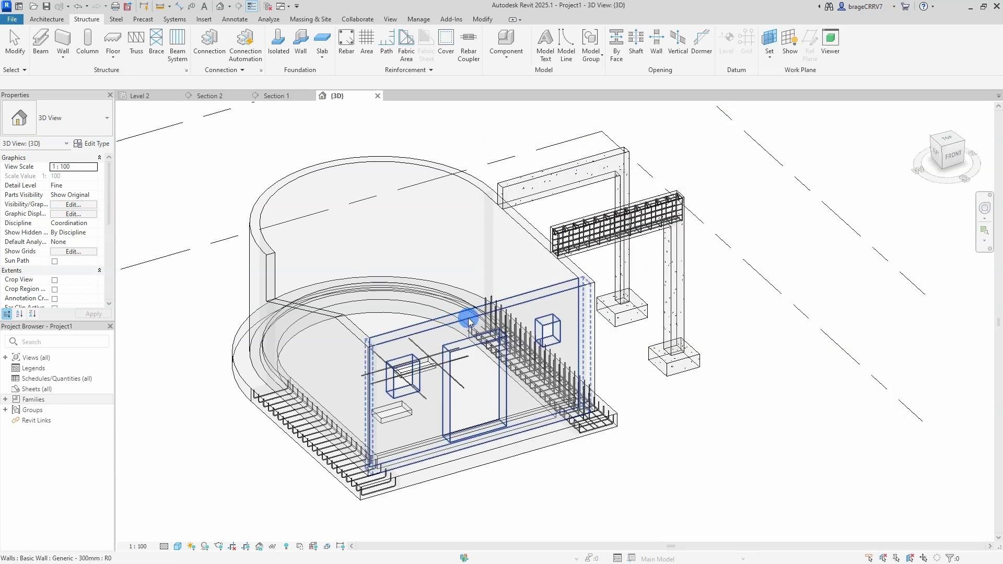
Step: Change the U-shaped rebar set along the foundation edge opposite the beams to type 8 B500C
{"action": "left_click", "coordinate": [271, 391]}
{"action": "left_click", "coordinate": [91, 120]}
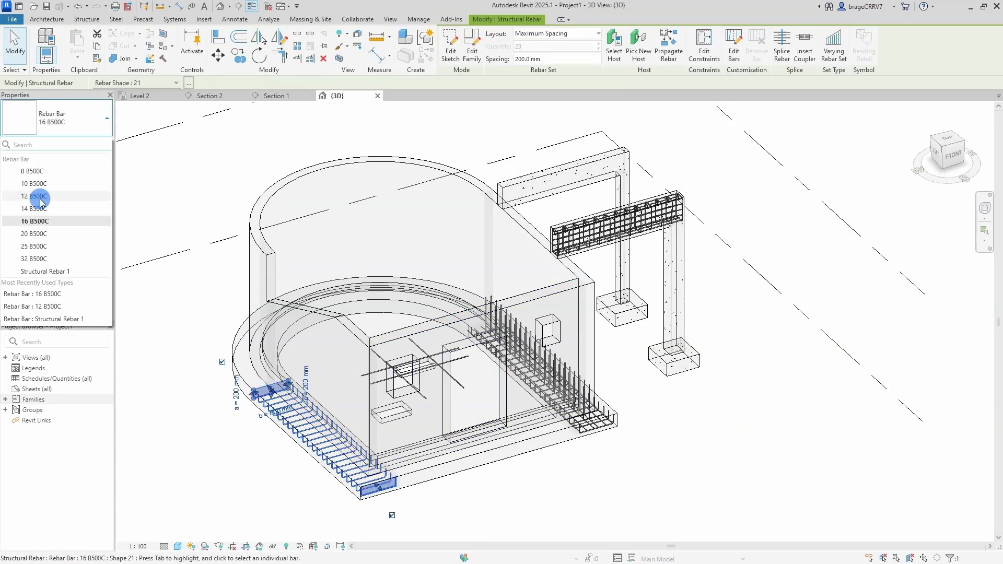
{"action": "left_click", "coordinate": [68, 168]}
{"action": "left_click", "coordinate": [183, 267]}
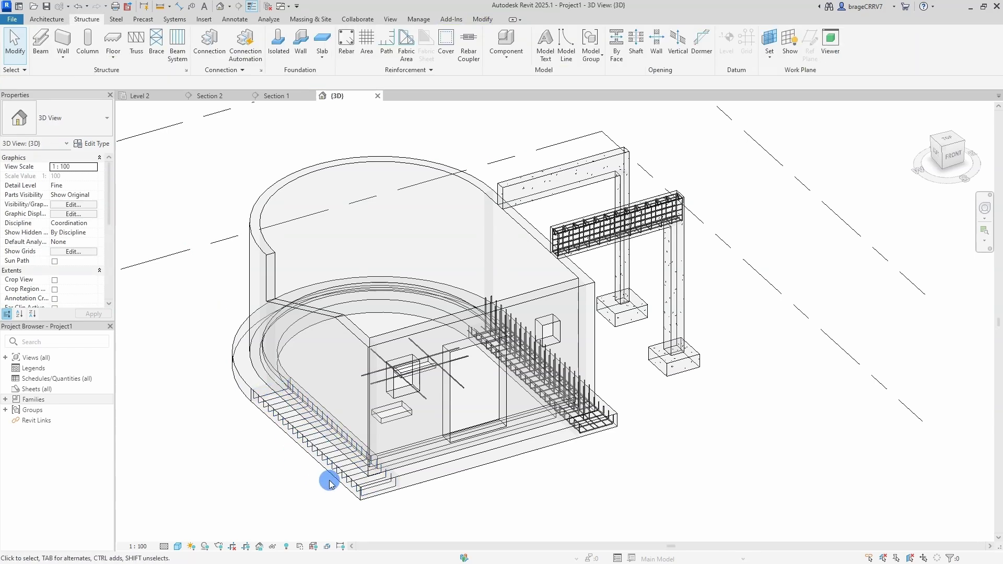
Step: Override the D8 filter's projection lines in the 3D view with a solid line pattern in red
{"action": "key", "text": "v"}
{"action": "key", "text": "v"}
{"action": "left_click", "coordinate": [757, 135]}
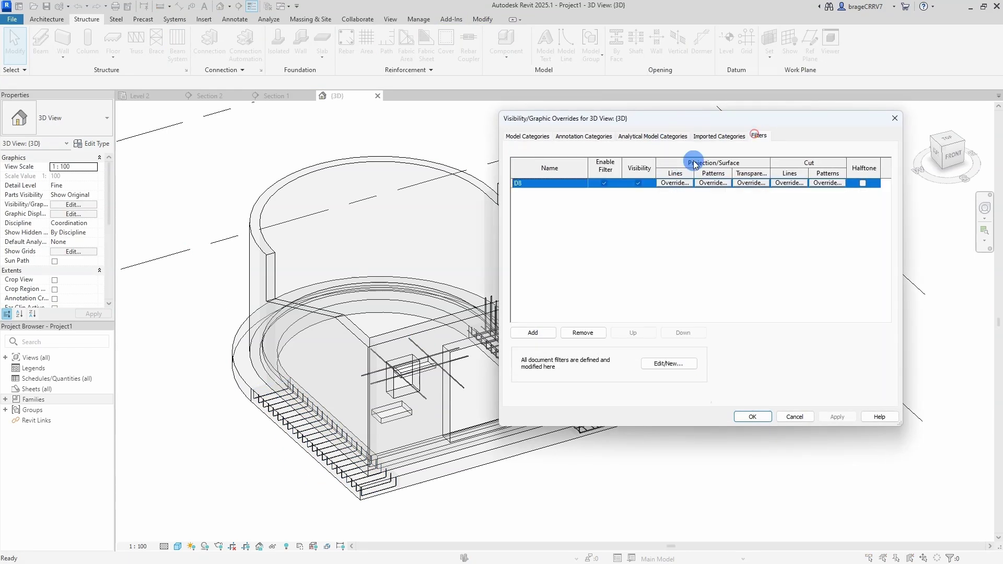
{"action": "left_click", "coordinate": [666, 184]}
{"action": "left_click", "coordinate": [679, 252]}
{"action": "left_click", "coordinate": [684, 271]}
{"action": "left_click", "coordinate": [685, 270]}
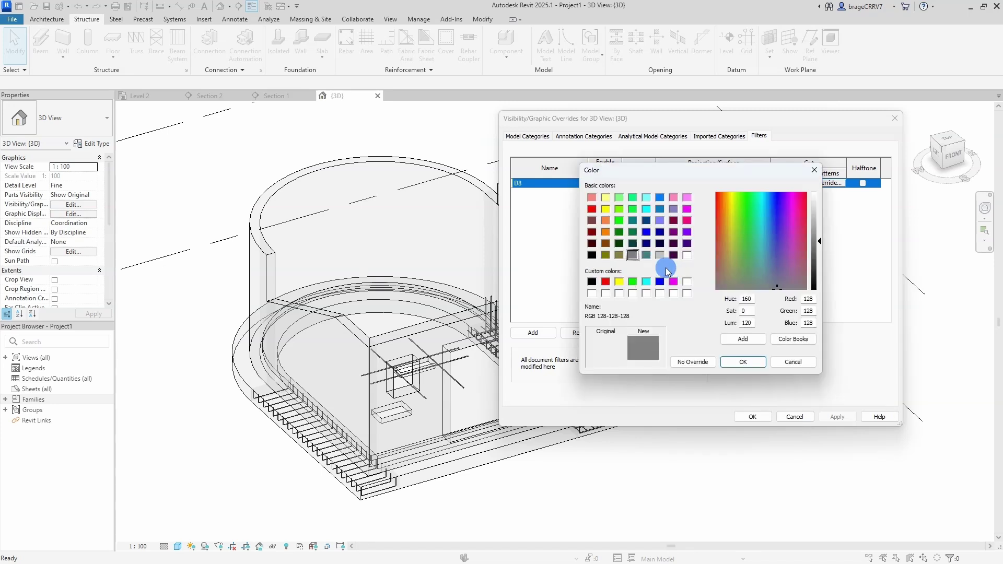
{"action": "left_click", "coordinate": [591, 209]}
{"action": "left_click", "coordinate": [742, 362]}
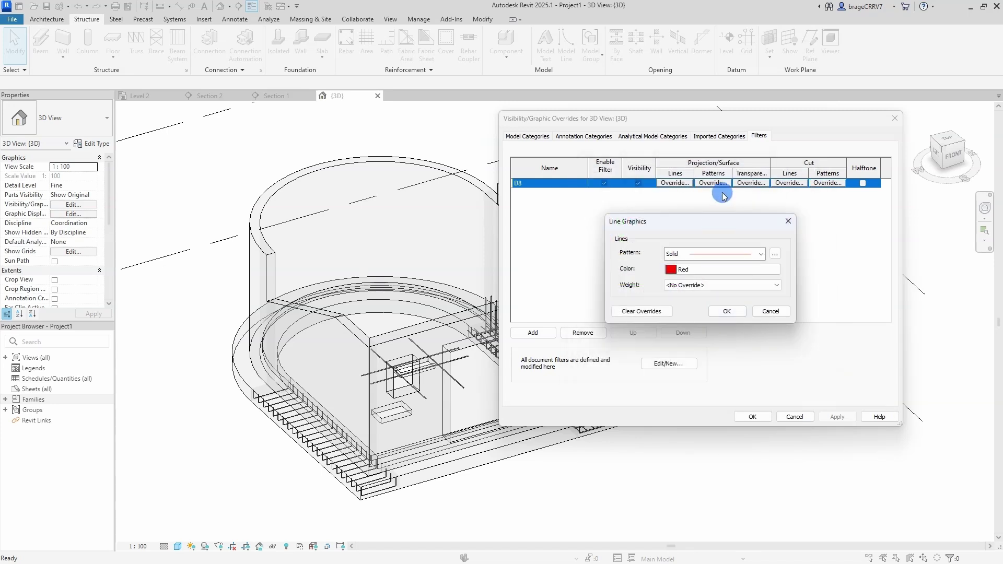
{"action": "left_click", "coordinate": [725, 311]}
Step: Override the D8 filter's surface foreground pattern with a solid red fill, and apply the visibility settings
{"action": "left_click", "coordinate": [710, 183]}
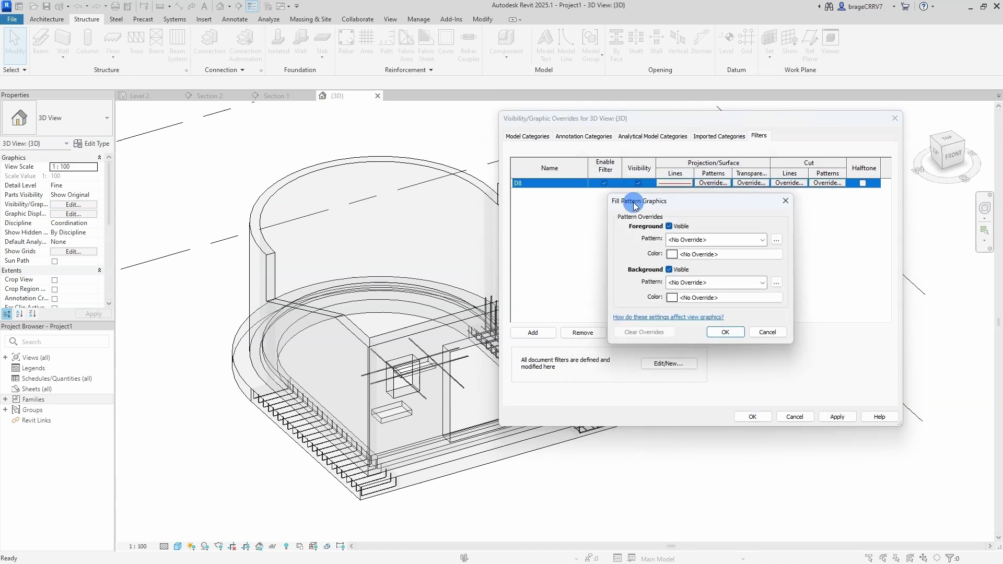
{"action": "left_click", "coordinate": [688, 240]}
{"action": "scroll", "coordinate": [688, 245], "scroll_direction": "up", "scroll_amount": 2}
{"action": "left_click", "coordinate": [689, 251]}
{"action": "left_click", "coordinate": [684, 253]}
{"action": "left_click", "coordinate": [592, 211]}
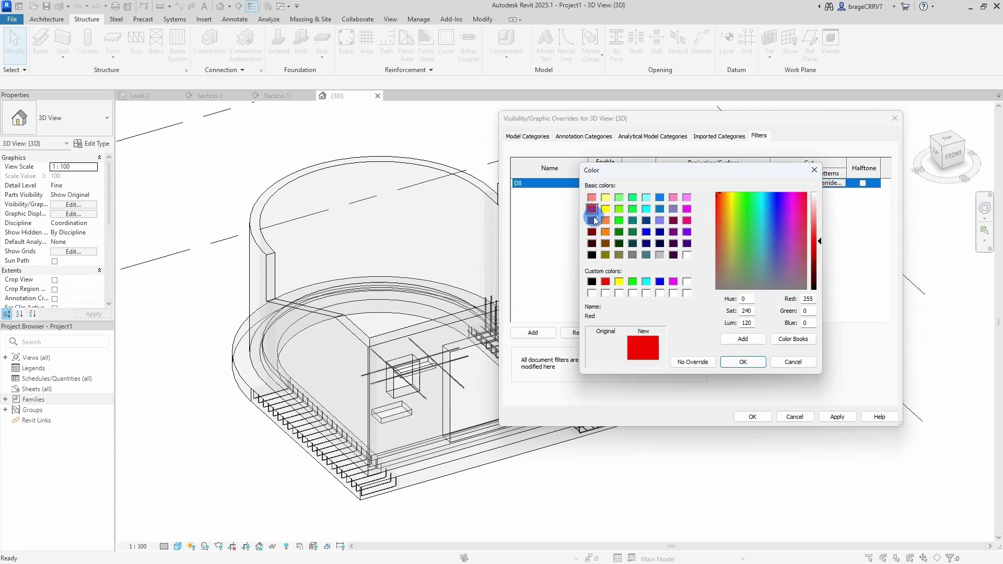
{"action": "left_click", "coordinate": [735, 362]}
{"action": "left_click", "coordinate": [704, 320]}
{"action": "left_click", "coordinate": [837, 416]}
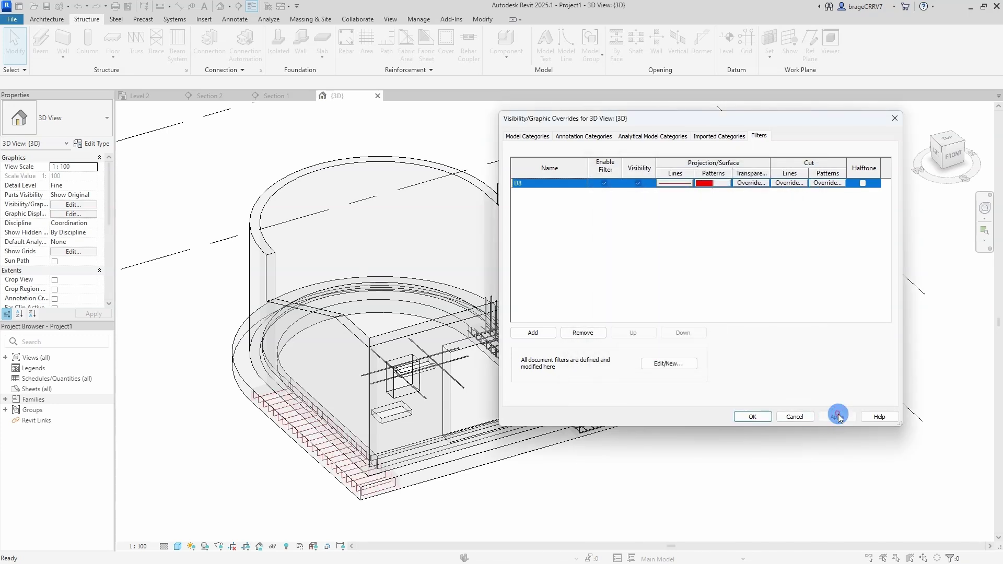
{"action": "left_click", "coordinate": [741, 417]}
Step: Zoom in on the red U-shaped rebar and toggle Thin Lines repeatedly to compare the line display
{"action": "scroll", "coordinate": [266, 439], "scroll_direction": "up", "scroll_amount": 5}
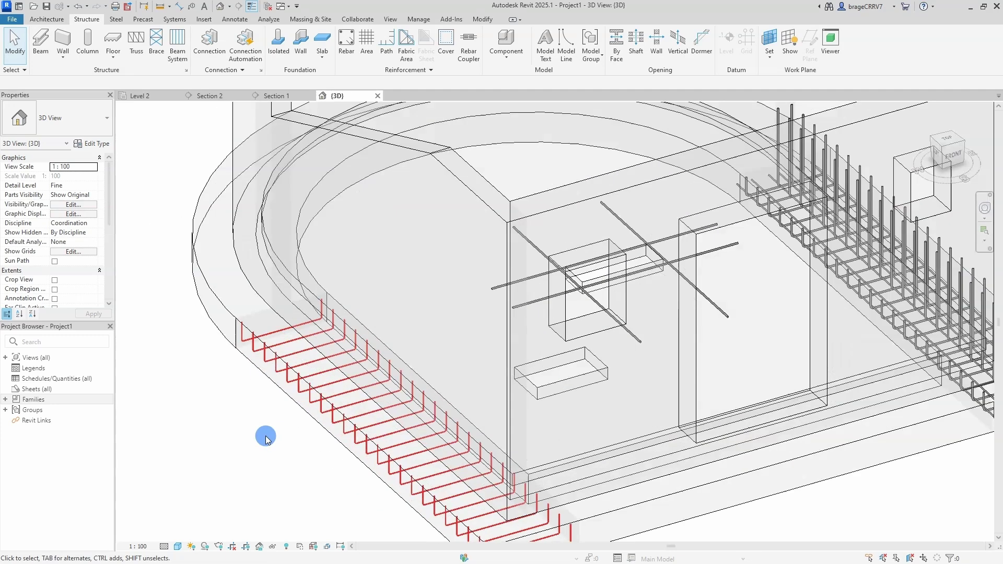
{"action": "scroll", "coordinate": [327, 427], "scroll_direction": "up", "scroll_amount": 2}
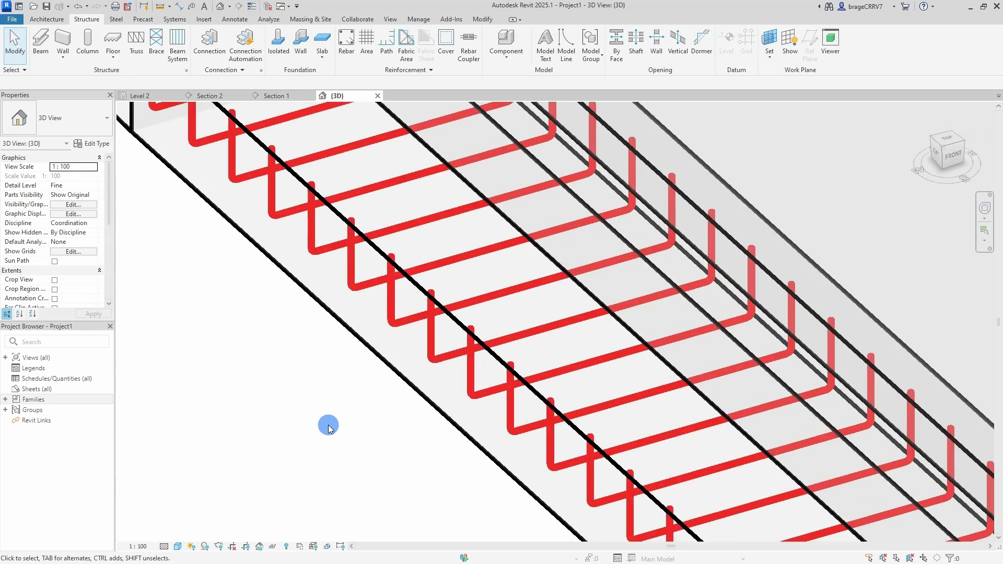
{"action": "scroll", "coordinate": [328, 427], "scroll_direction": "down", "scroll_amount": 1}
{"action": "key", "text": "t"}
{"action": "key", "text": "l"}
{"action": "key", "text": "t"}
{"action": "key", "text": "l"}
{"action": "key", "text": "t"}
{"action": "key", "text": "l"}
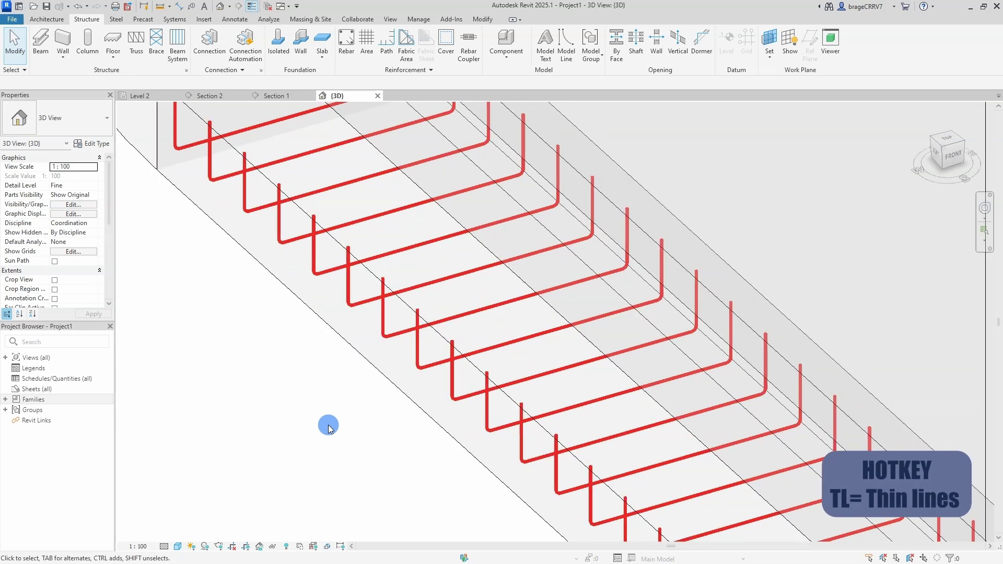
{"action": "key", "text": "t"}
{"action": "key", "text": "l"}
{"action": "key", "text": "t"}
{"action": "key", "text": "l"}
{"action": "key", "text": "t"}
{"action": "key", "text": "l"}
Step: Set the red U-shaped rebar set along the foundation edge to View Unobscured in the {3D} view
{"action": "left_click", "coordinate": [349, 295]}
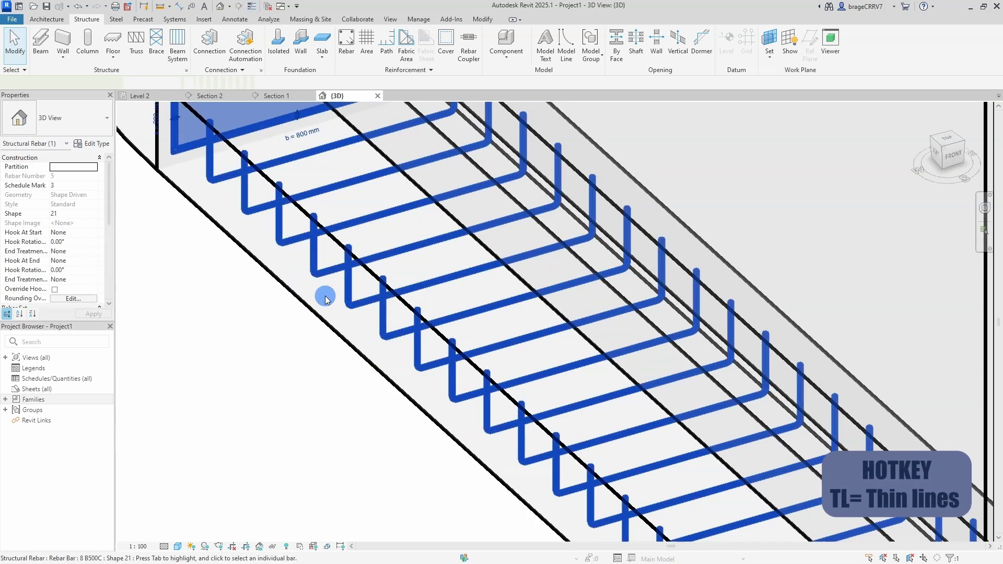
{"action": "left_click_drag", "start_coordinate": [113, 263], "coordinate": [175, 261]}
{"action": "scroll", "coordinate": [86, 245], "scroll_direction": "down", "scroll_amount": 3}
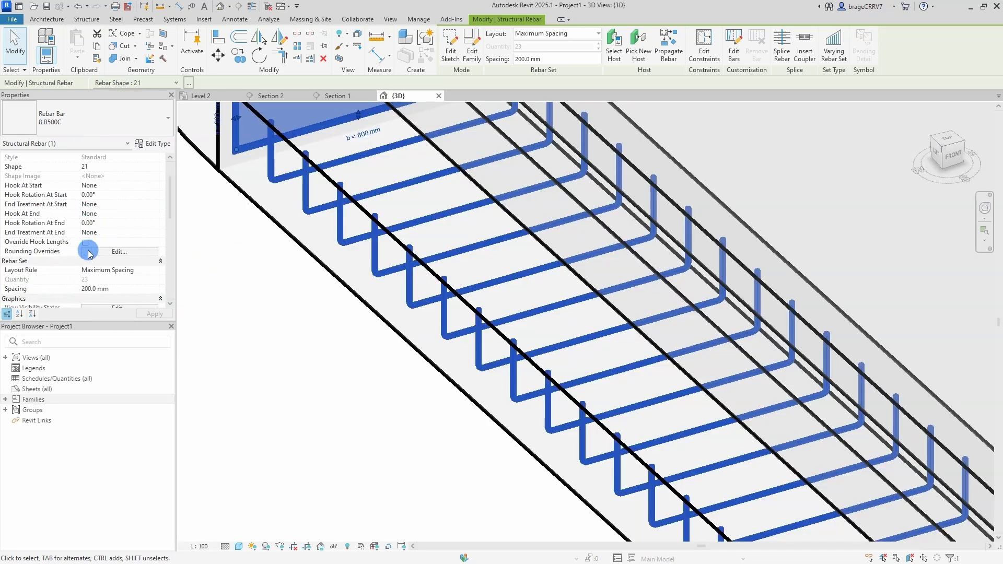
{"action": "scroll", "coordinate": [89, 253], "scroll_direction": "down", "scroll_amount": 2}
{"action": "left_click", "coordinate": [118, 251]}
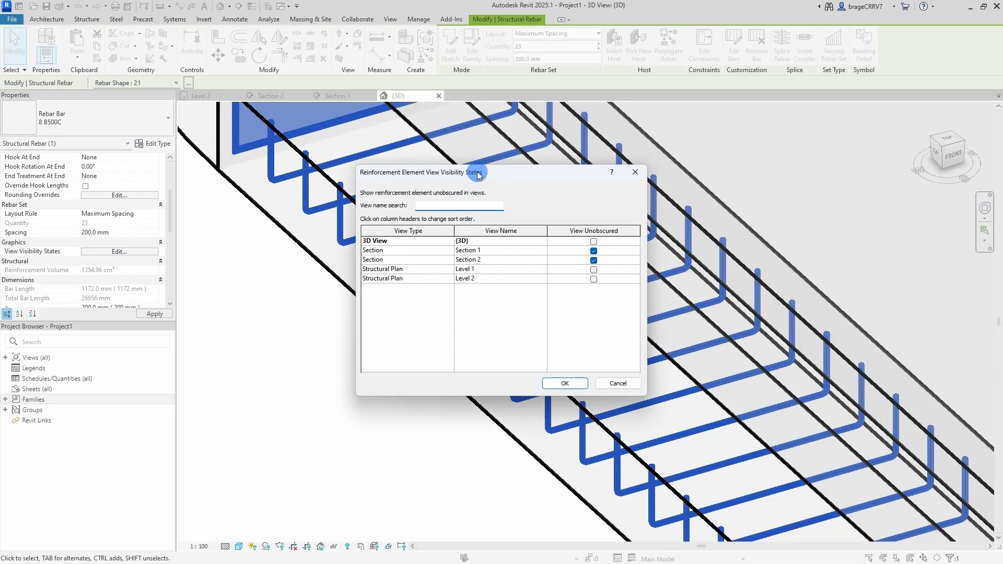
{"action": "left_click_drag", "start_coordinate": [479, 175], "coordinate": [207, 93]}
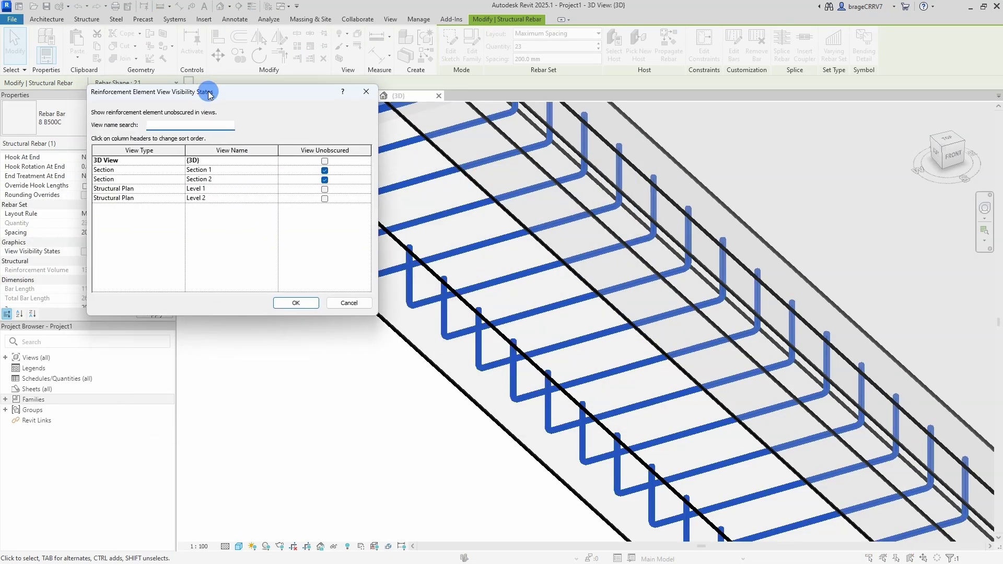
{"action": "left_click", "coordinate": [322, 160]}
{"action": "left_click", "coordinate": [293, 302]}
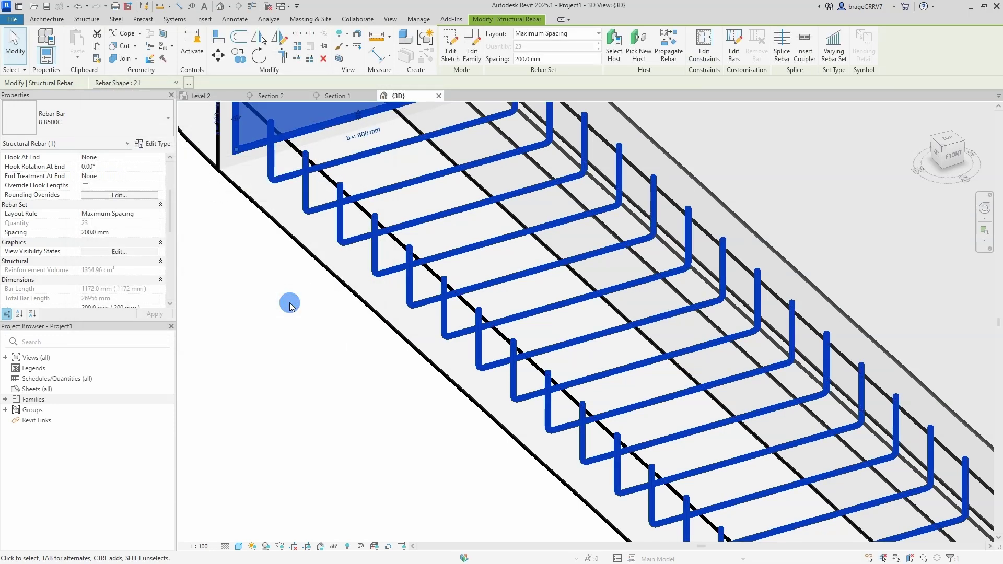
{"action": "left_click", "coordinate": [353, 370]}
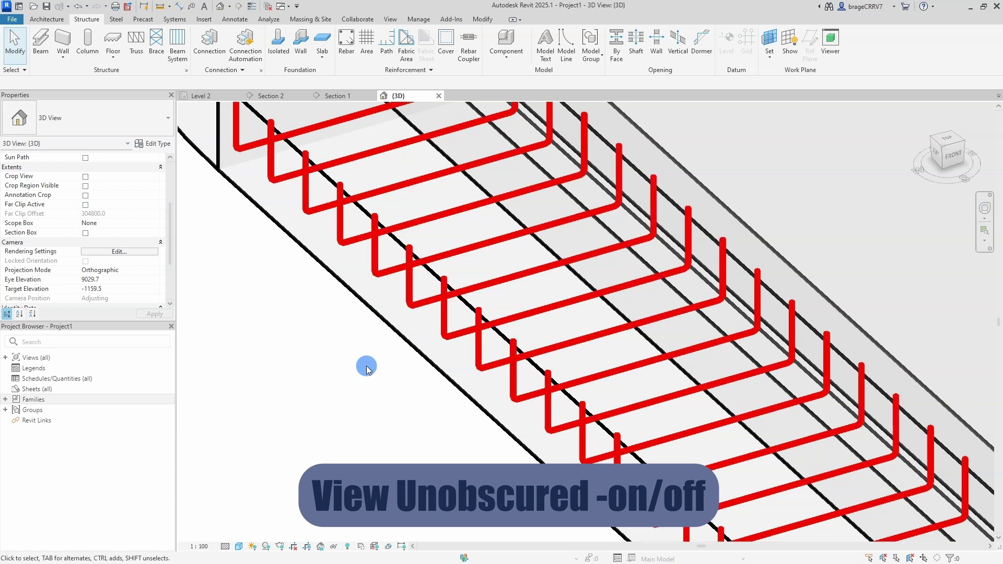
Step: Make six duplicates of the D8 rule-based filter from the 3D view's filter settings
{"action": "scroll", "coordinate": [350, 351], "scroll_direction": "down", "scroll_amount": 8}
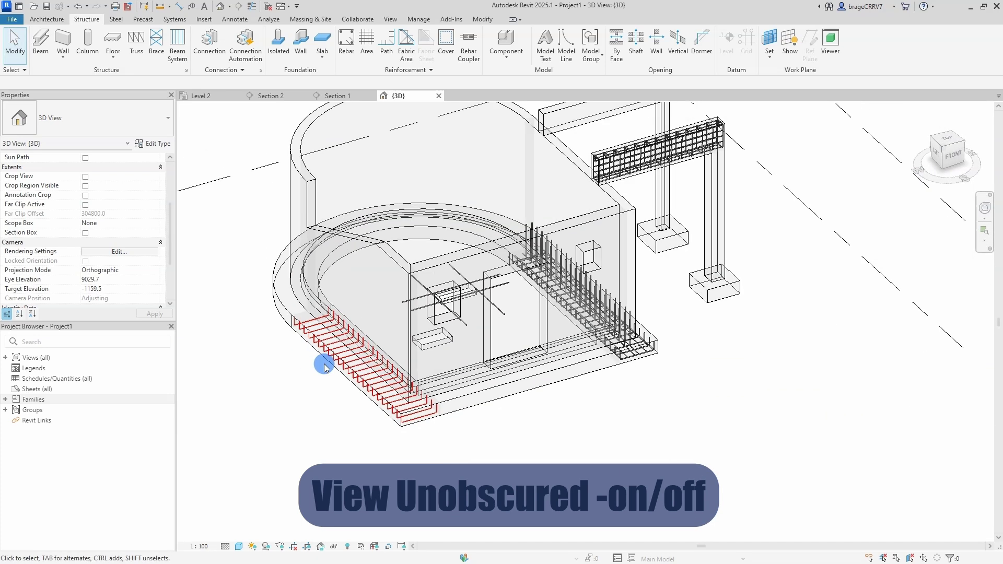
{"action": "key", "text": "v"}
{"action": "key", "text": "g"}
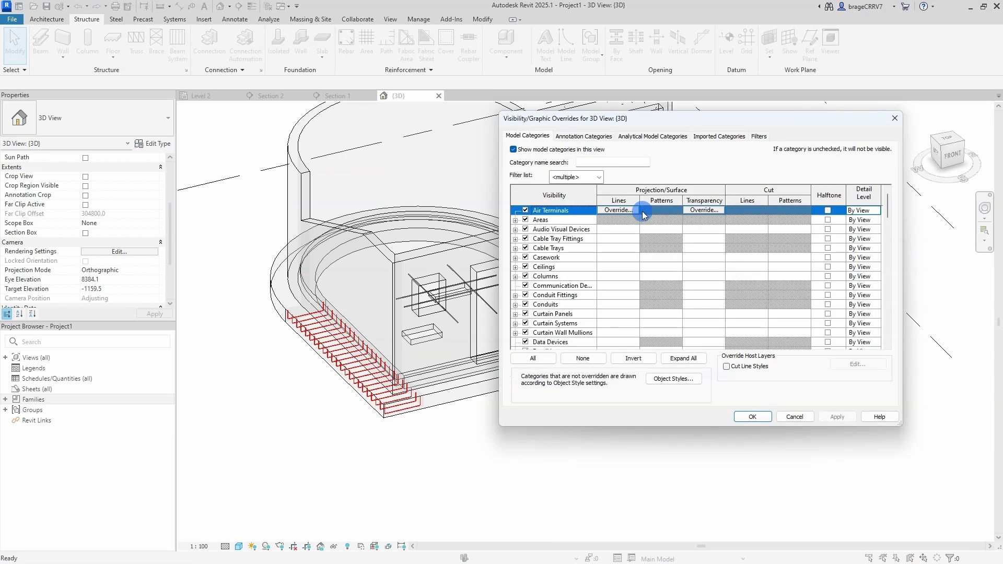
{"action": "left_click", "coordinate": [755, 139]}
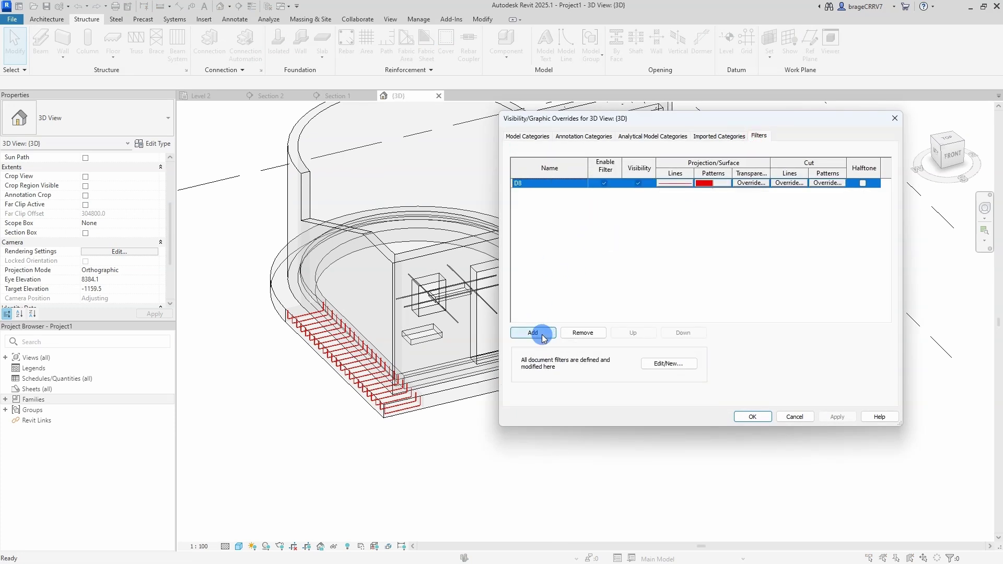
{"action": "left_click", "coordinate": [662, 363]}
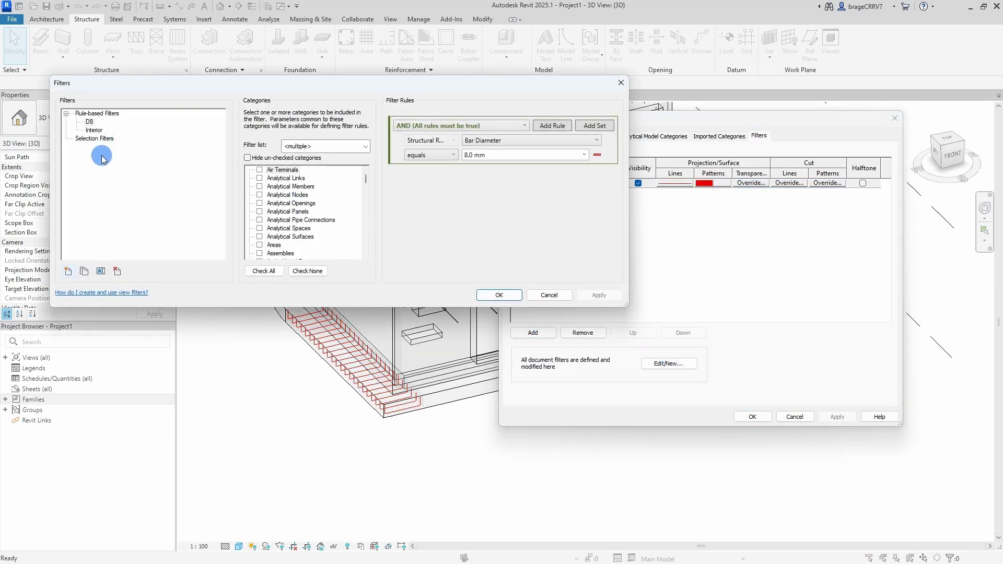
{"action": "left_click", "coordinate": [91, 123]}
{"action": "right_click", "coordinate": [89, 122]}
{"action": "left_click", "coordinate": [110, 127]}
{"action": "right_click", "coordinate": [89, 121]}
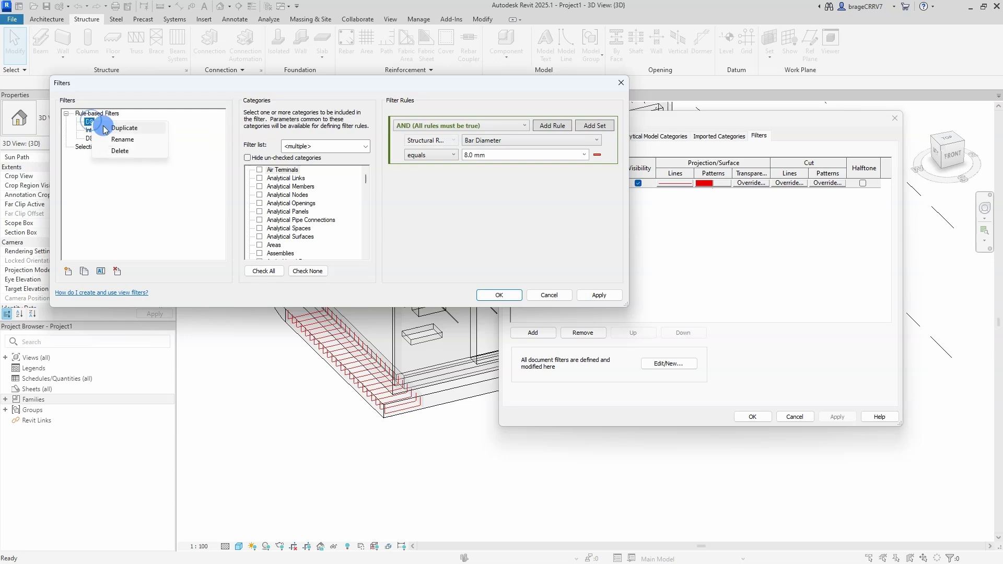
{"action": "left_click", "coordinate": [111, 127]}
{"action": "right_click", "coordinate": [88, 121]}
{"action": "left_click", "coordinate": [111, 126]}
{"action": "right_click", "coordinate": [89, 120]}
{"action": "left_click", "coordinate": [111, 126]}
Step: Rename the first three copies of the D8 filter as D10, D12 and D16
{"action": "right_click", "coordinate": [93, 138]}
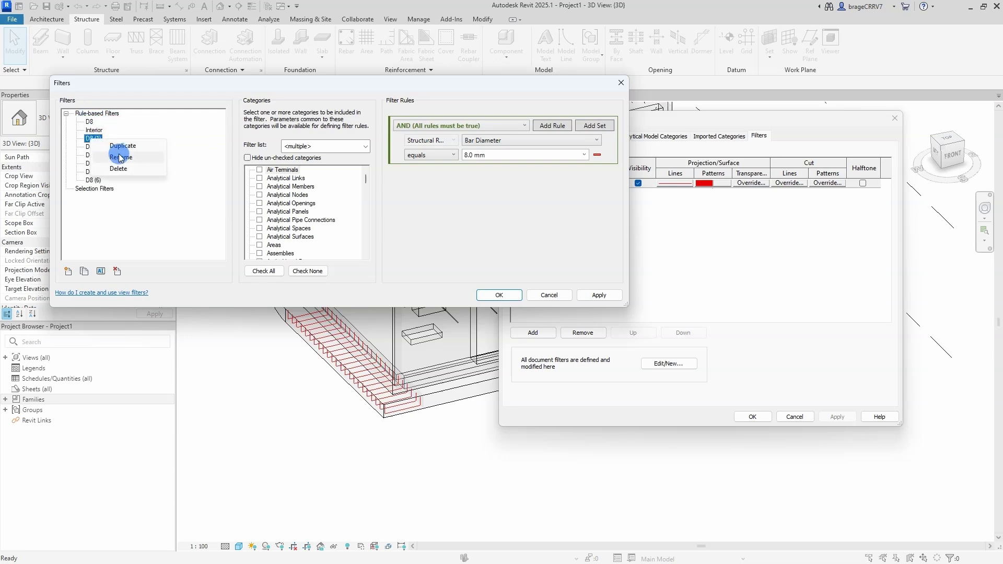
{"action": "left_click", "coordinate": [119, 156]}
{"action": "left_click_drag", "start_coordinate": [317, 196], "coordinate": [312, 197]}
{"action": "left_click", "coordinate": [354, 214]}
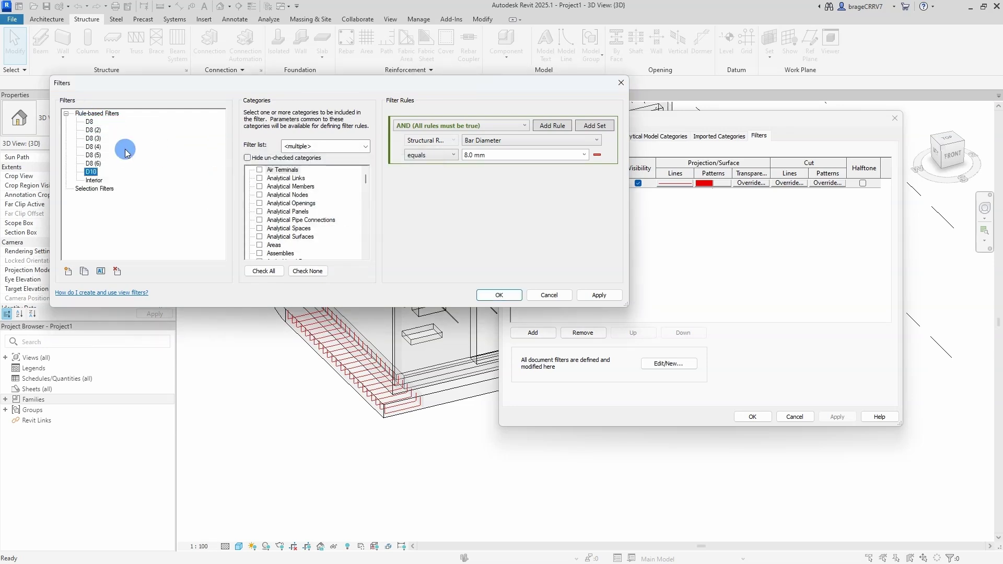
{"action": "right_click", "coordinate": [94, 130]}
{"action": "left_click", "coordinate": [115, 144]}
{"action": "type", "text": "D12"}
{"action": "left_click", "coordinate": [354, 214]}
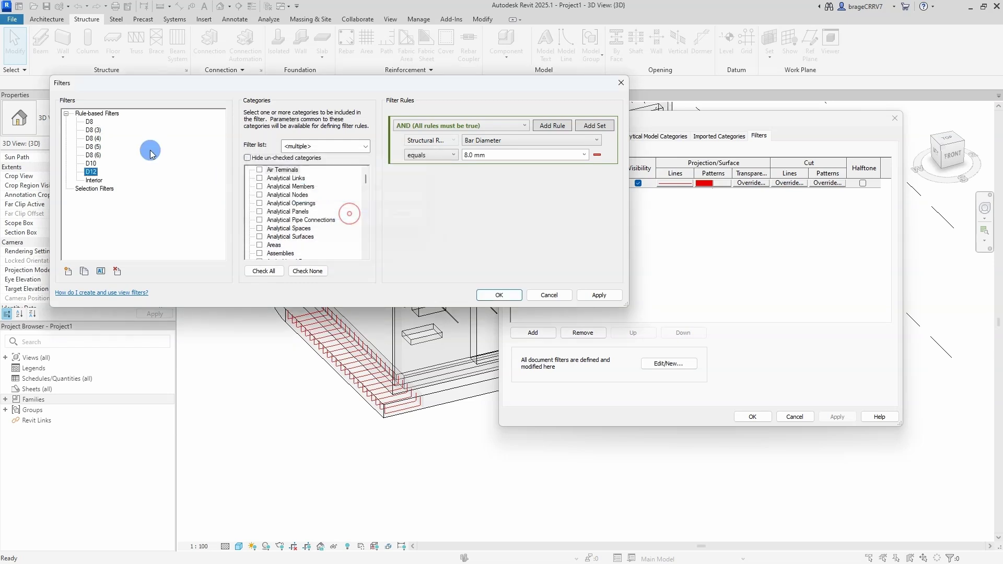
{"action": "right_click", "coordinate": [94, 130]}
{"action": "left_click", "coordinate": [115, 144]}
{"action": "left_click", "coordinate": [321, 200]}
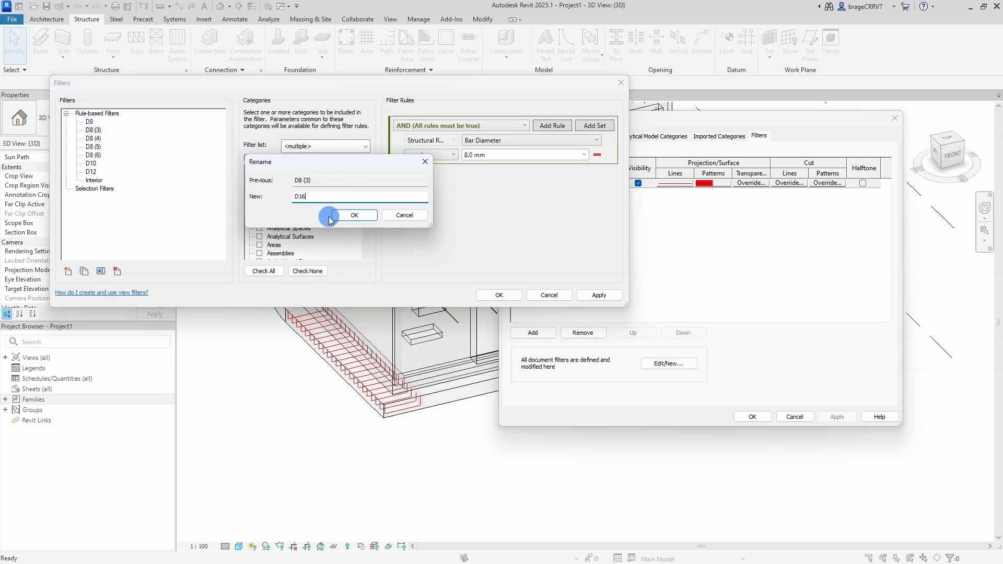
{"action": "type", "text": "D16"}
{"action": "left_click", "coordinate": [354, 215]}
Step: Rename the remaining three D8 copies as D20, D25 and D32, and apply the filter changes
{"action": "right_click", "coordinate": [94, 130]}
{"action": "left_click", "coordinate": [115, 144]}
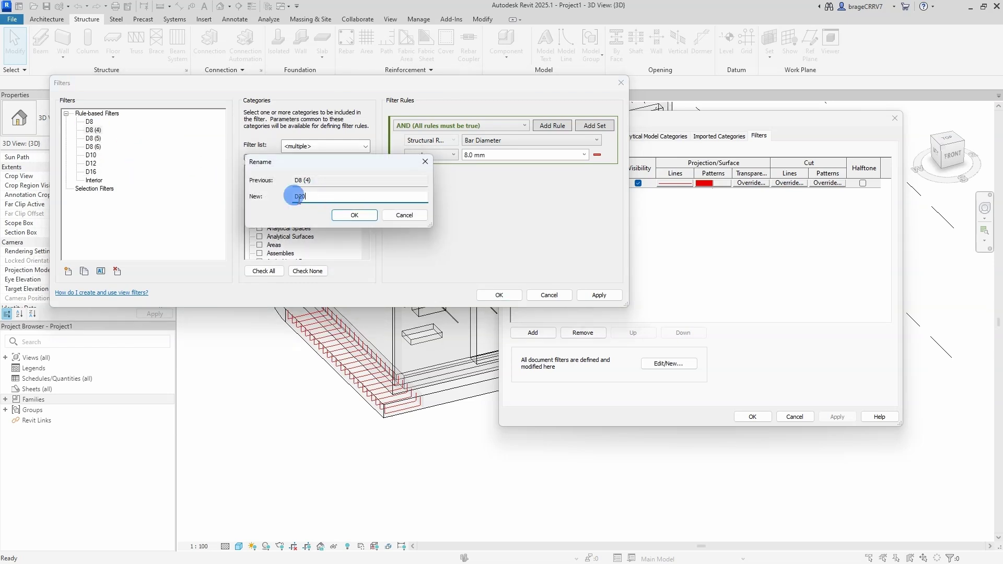
{"action": "left_click", "coordinate": [354, 215]}
{"action": "right_click", "coordinate": [94, 130]}
{"action": "left_click", "coordinate": [115, 145]}
{"action": "type", "text": "D25"}
{"action": "left_click", "coordinate": [354, 215]}
{"action": "right_click", "coordinate": [94, 130]}
{"action": "left_click", "coordinate": [115, 144]}
{"action": "type", "text": "D32"}
{"action": "left_click", "coordinate": [354, 214]}
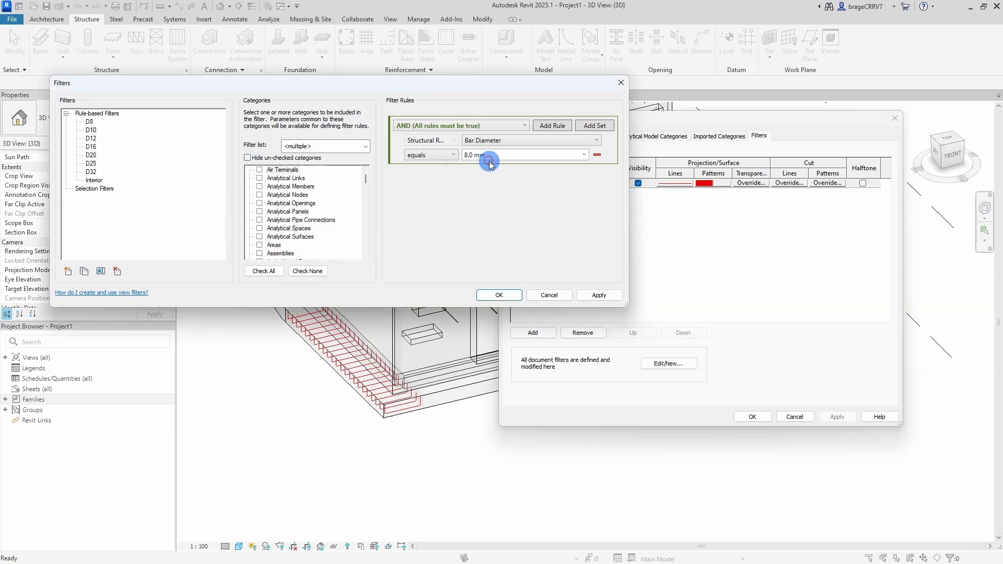
{"action": "left_click", "coordinate": [588, 296]}
Step: Set the Bar Diameter rule to equal 12 mm for the D12 filter and 16 mm for the D16 filter
{"action": "left_click", "coordinate": [92, 138]}
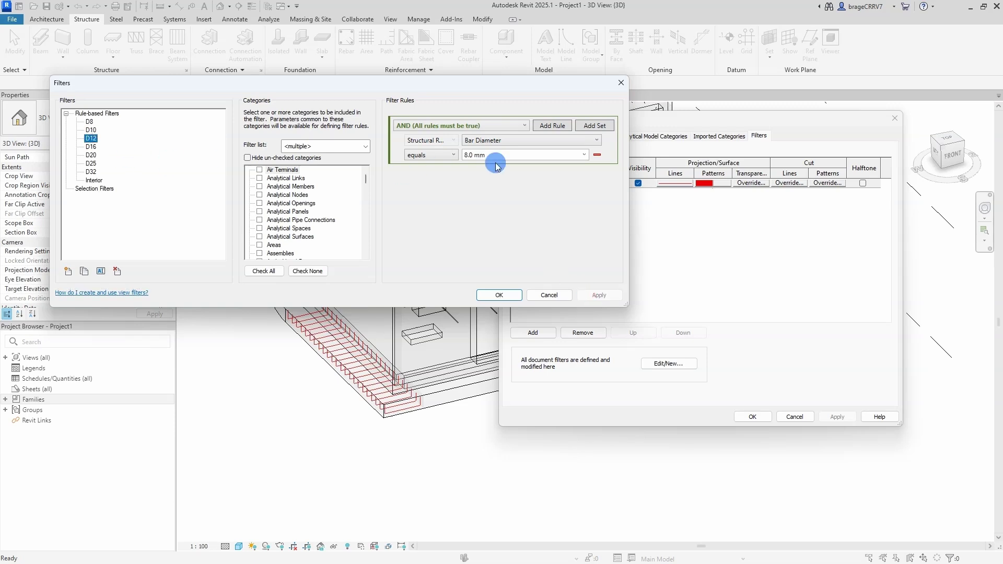
{"action": "left_click", "coordinate": [490, 153]}
{"action": "type", "text": "12"}
{"action": "left_click", "coordinate": [588, 292]}
{"action": "left_click", "coordinate": [91, 146]}
{"action": "left_click", "coordinate": [481, 154]}
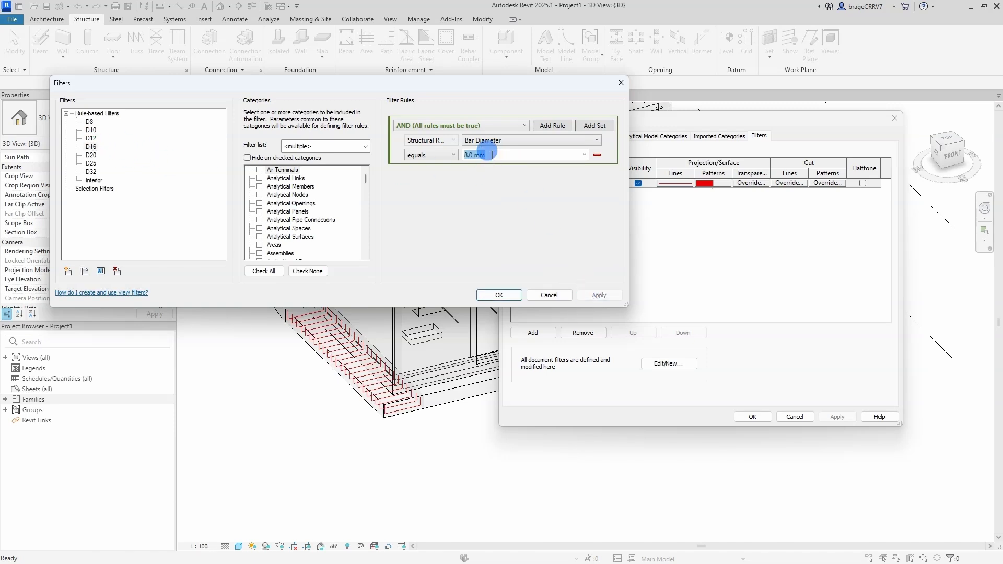
{"action": "type", "text": "16"}
{"action": "left_click", "coordinate": [585, 294]}
Step: Set the Bar Diameter rules of the D20, D25 and D32 filters to 20, 25 and 32 mm, and save the filters
{"action": "left_click", "coordinate": [92, 155]}
{"action": "left_click", "coordinate": [497, 155]}
{"action": "type", "text": "20"}
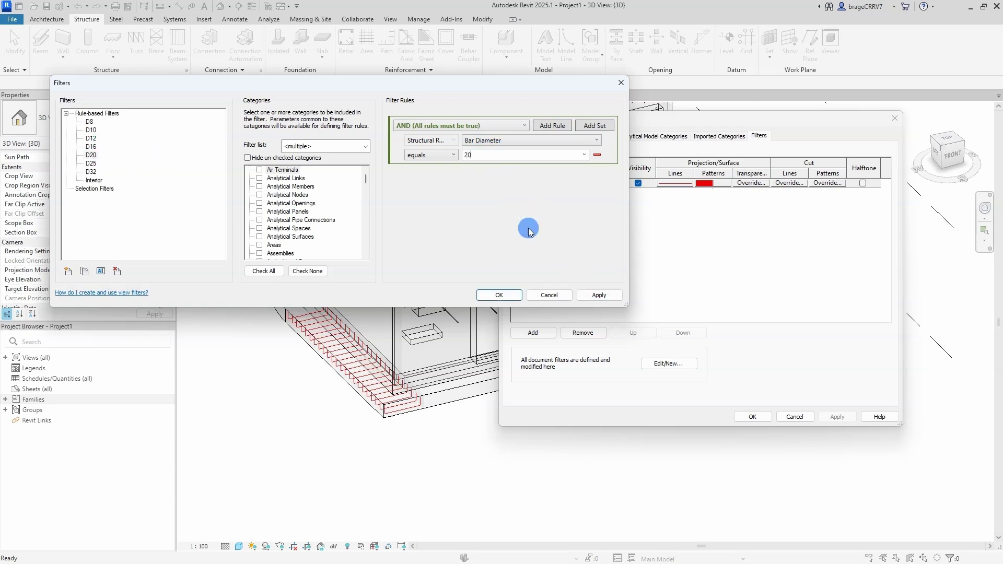
{"action": "left_click", "coordinate": [595, 294]}
{"action": "left_click", "coordinate": [91, 163]}
{"action": "left_click", "coordinate": [493, 160]}
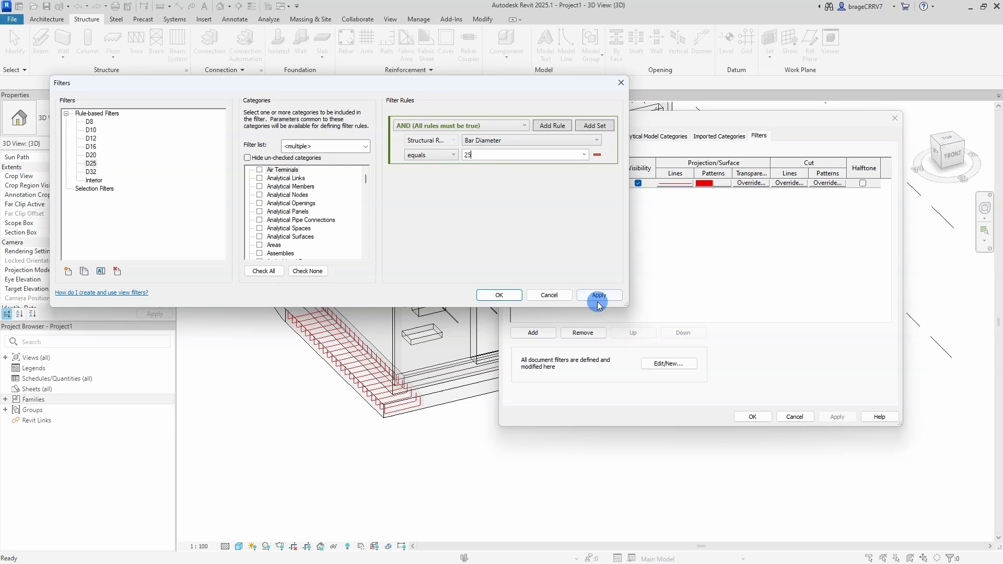
{"action": "left_click", "coordinate": [91, 171]}
{"action": "left_click", "coordinate": [483, 155]}
{"action": "type", "text": "32"}
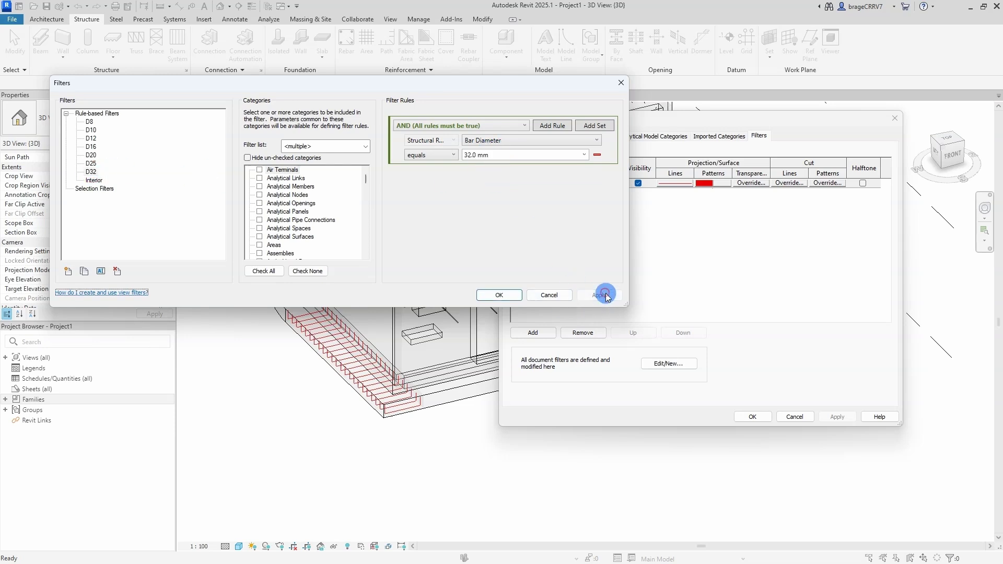
{"action": "left_click", "coordinate": [499, 295]}
Step: Add the D10, D12, D16, D20, D25 and D32 filters to the 3D view's filter overrides
{"action": "left_click", "coordinate": [533, 333]}
{"action": "left_click", "coordinate": [649, 226]}
{"action": "left_click", "coordinate": [649, 268], "text": "shift"}
{"action": "left_click", "coordinate": [649, 345]}
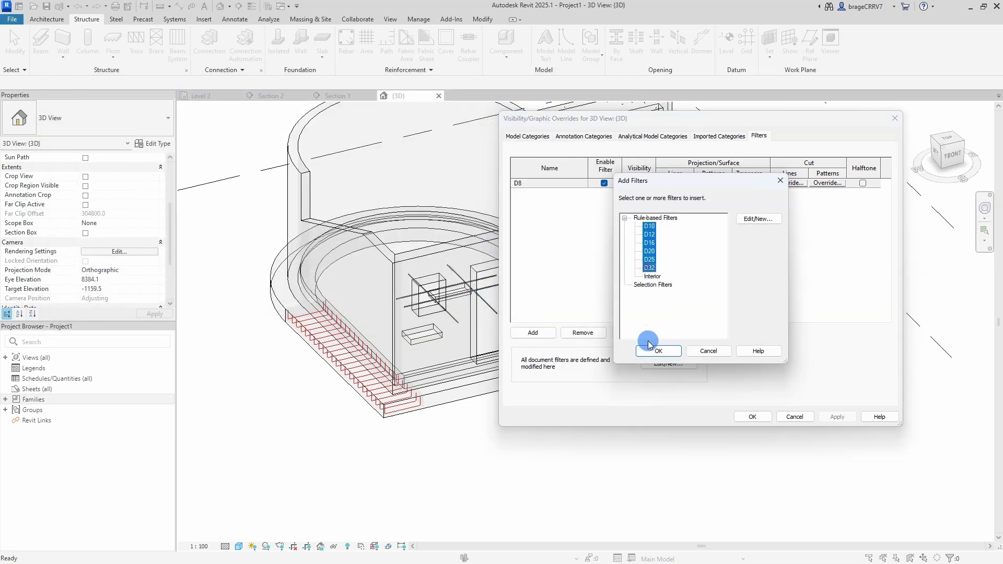
{"action": "left_click", "coordinate": [851, 415]}
{"action": "left_click", "coordinate": [697, 283]}
{"action": "left_click_drag", "start_coordinate": [669, 121], "coordinate": [654, 120]}
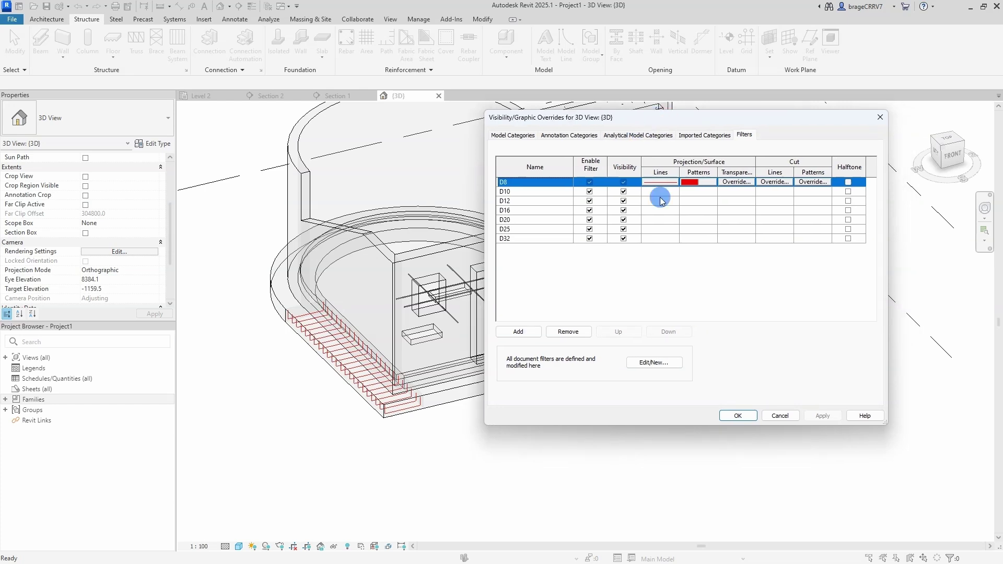
{"action": "left_click", "coordinate": [684, 194]}
{"action": "left_click", "coordinate": [686, 192]}
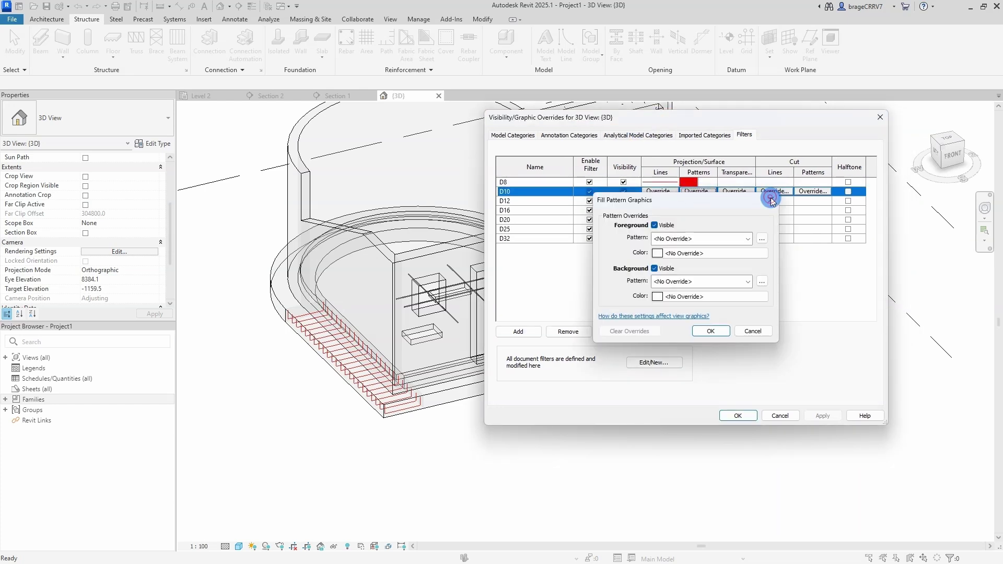
{"action": "key", "text": "Escape"}
Step: Override the D16 filter's surface pattern with a solid foreground fill in blue, RGB 0-128-255, and save the view overrides
{"action": "left_click", "coordinate": [517, 210]}
{"action": "left_click", "coordinate": [695, 210]}
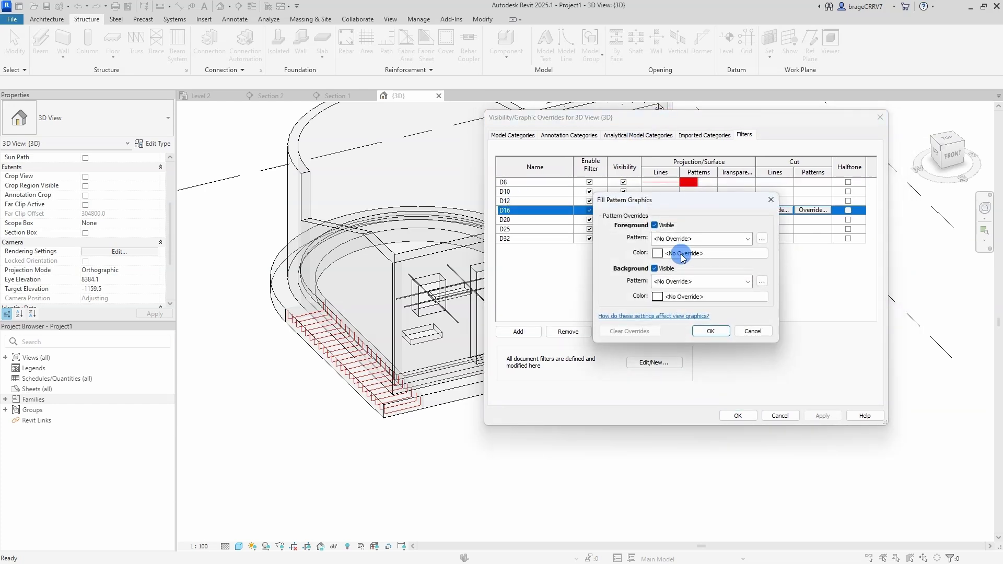
{"action": "left_click", "coordinate": [671, 242]}
{"action": "left_click", "coordinate": [670, 257]}
{"action": "left_click", "coordinate": [670, 253]}
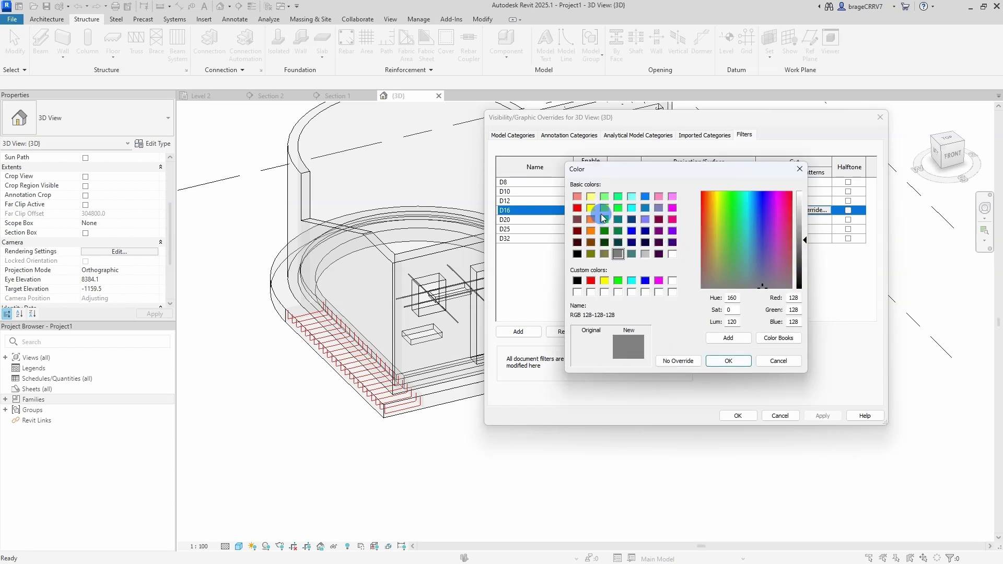
{"action": "left_click", "coordinate": [591, 197]}
{"action": "left_click", "coordinate": [646, 196]}
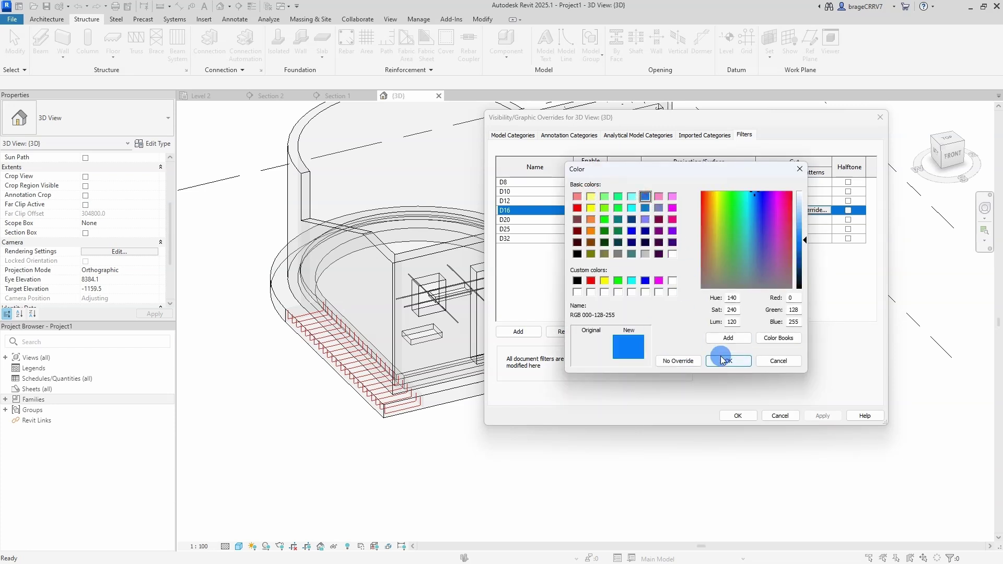
{"action": "left_click", "coordinate": [724, 362]}
{"action": "left_click", "coordinate": [710, 332]}
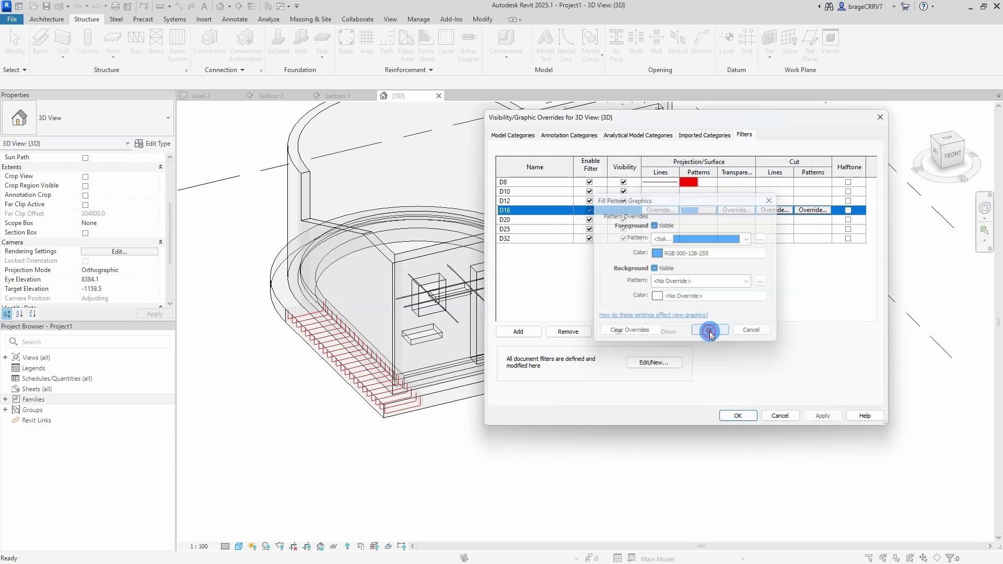
{"action": "left_click", "coordinate": [822, 415]}
{"action": "left_click", "coordinate": [738, 416]}
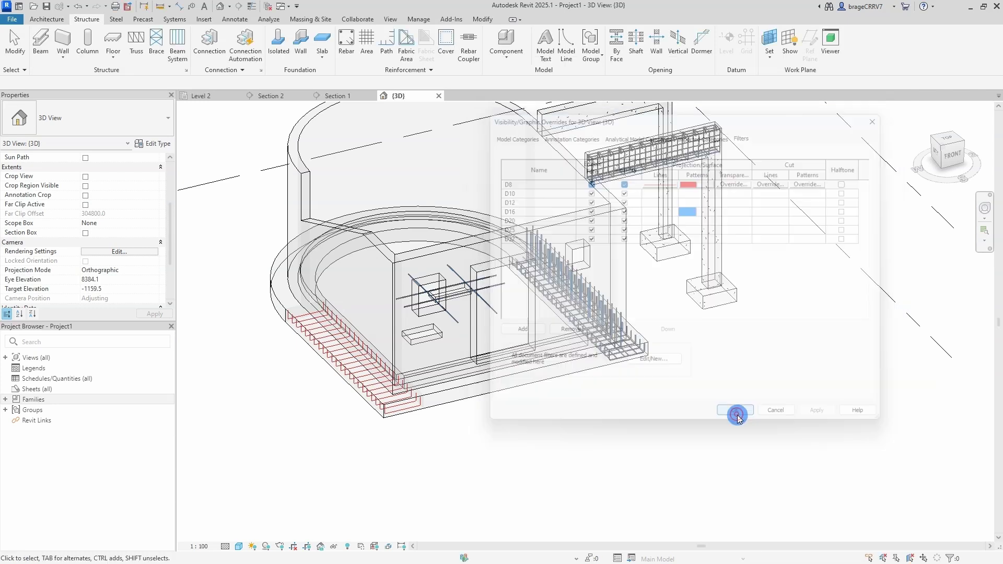
Step: Override the D16 filter's projection lines with a solid pattern in blue, RGB 0-128-255, and apply the change
{"action": "scroll", "coordinate": [664, 251], "scroll_direction": "up", "scroll_amount": 10}
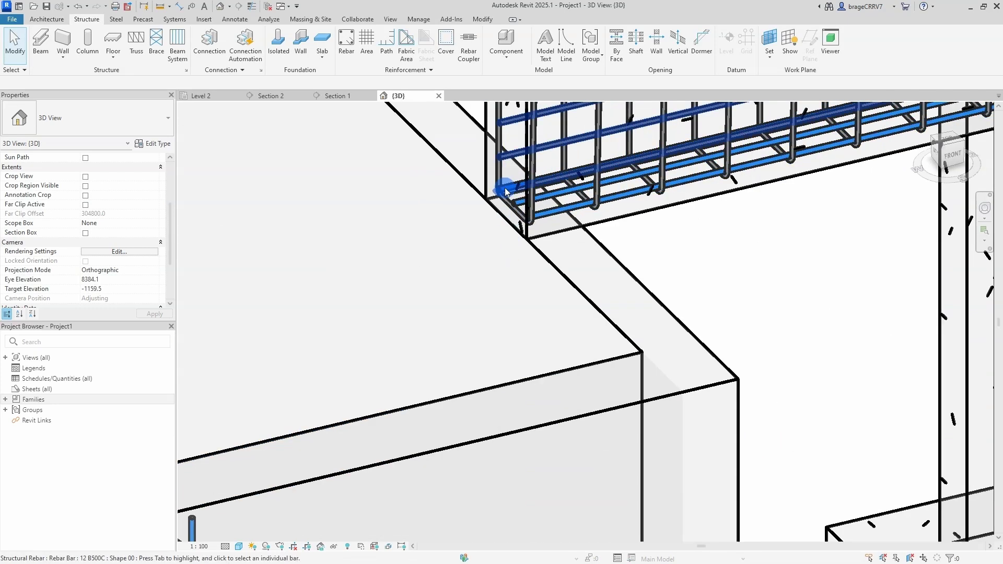
{"action": "scroll", "coordinate": [472, 181], "scroll_direction": "up", "scroll_amount": 5}
{"action": "scroll", "coordinate": [496, 351], "scroll_direction": "down", "scroll_amount": 1}
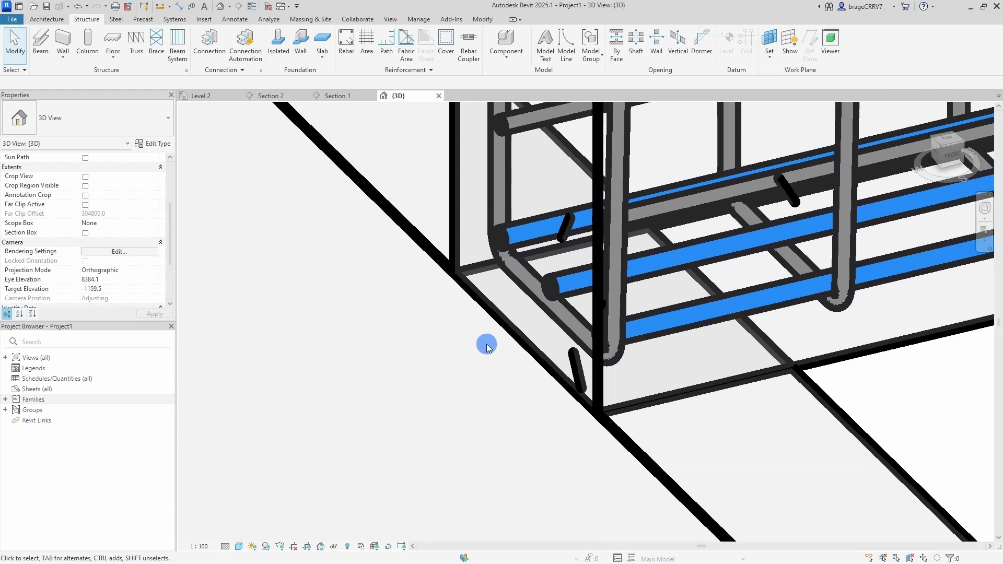
{"action": "key", "text": "v"}
{"action": "key", "text": "g"}
{"action": "left_click", "coordinate": [743, 135]}
{"action": "left_click", "coordinate": [657, 210]}
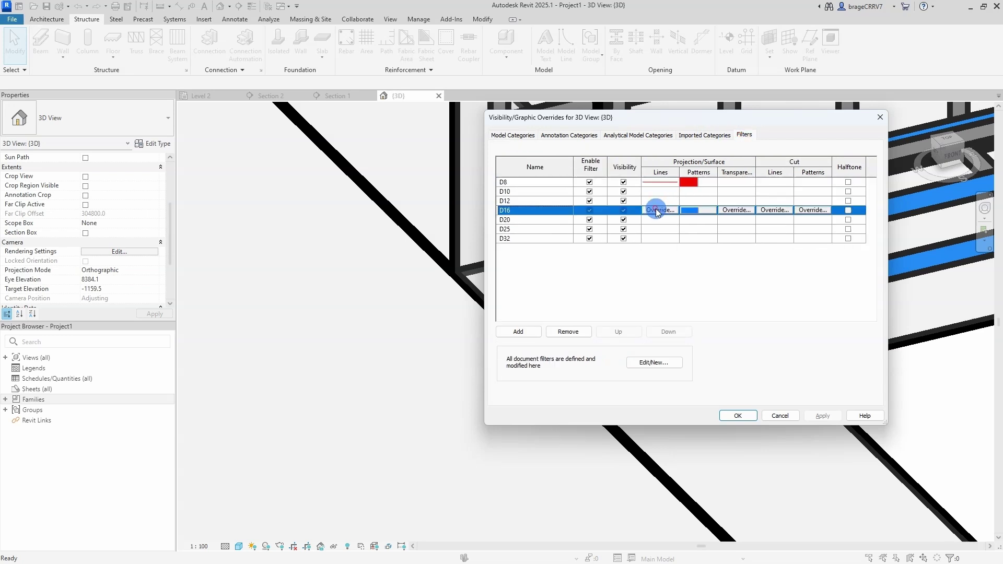
{"action": "left_click", "coordinate": [657, 210]}
{"action": "left_click", "coordinate": [684, 253]}
{"action": "left_click", "coordinate": [683, 264]}
{"action": "left_click", "coordinate": [679, 264]}
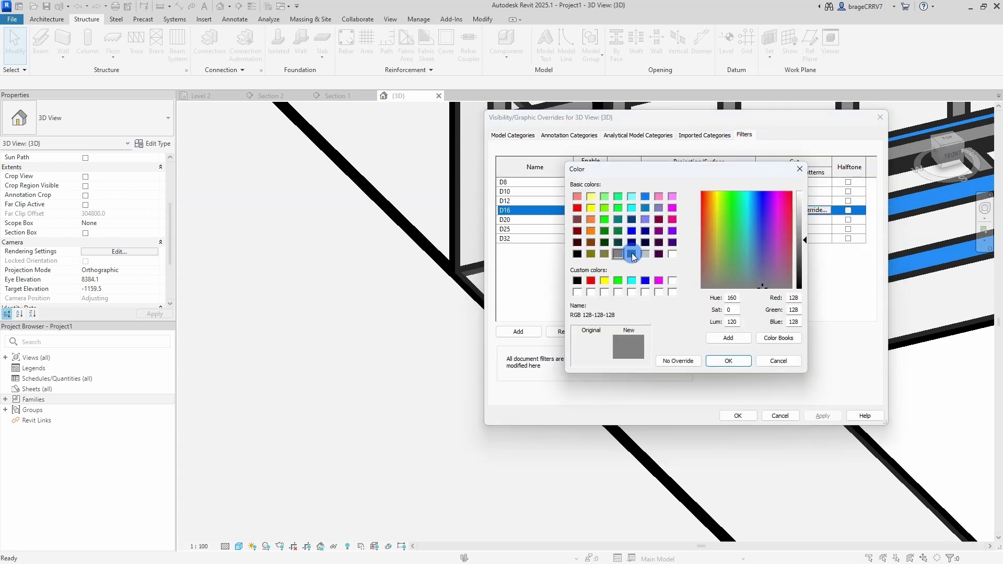
{"action": "left_click", "coordinate": [646, 199]}
{"action": "left_click", "coordinate": [717, 360]}
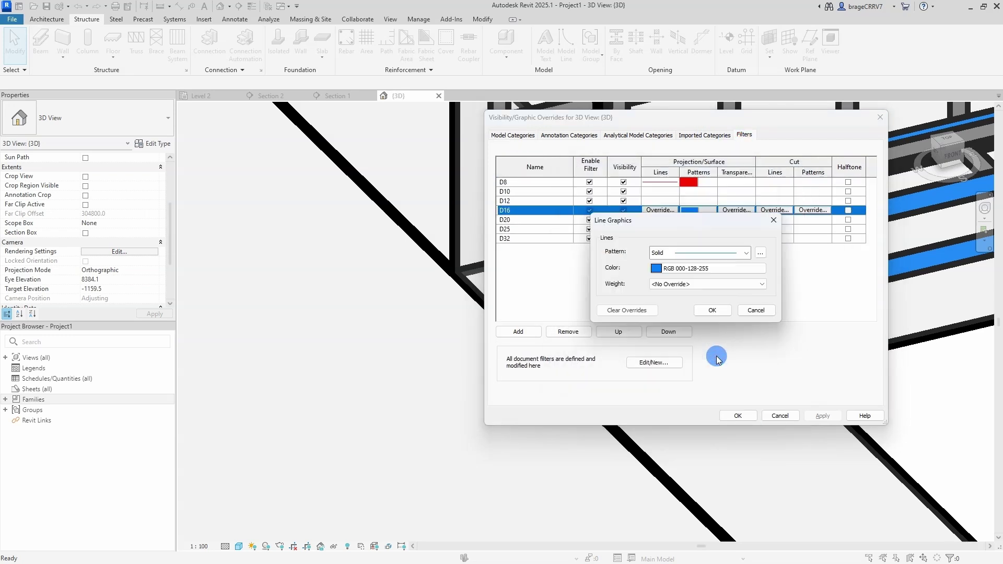
{"action": "left_click", "coordinate": [712, 310]}
{"action": "left_click", "coordinate": [822, 416]}
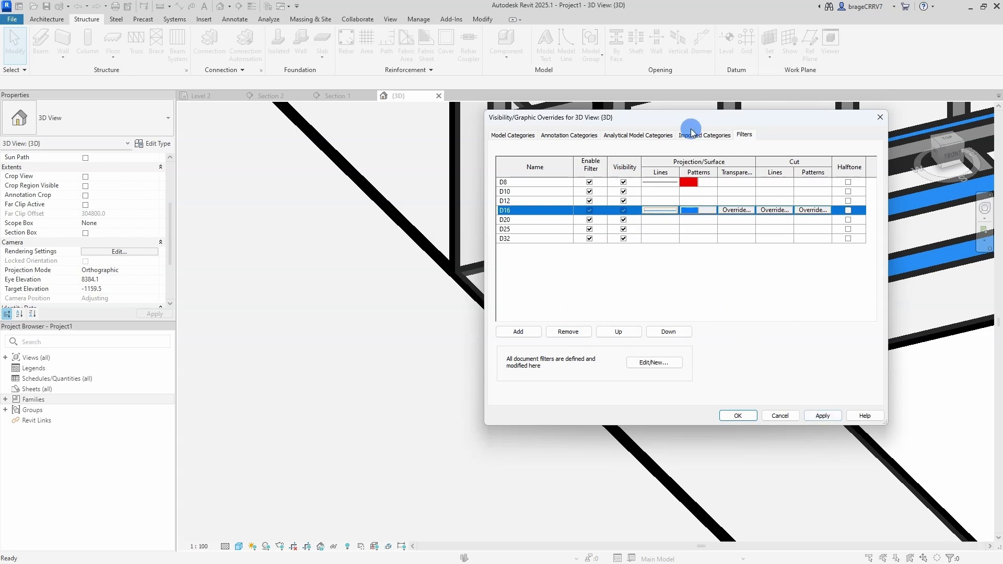
{"action": "left_click_drag", "start_coordinate": [709, 124], "coordinate": [290, 91]}
{"action": "left_click", "coordinate": [403, 384]}
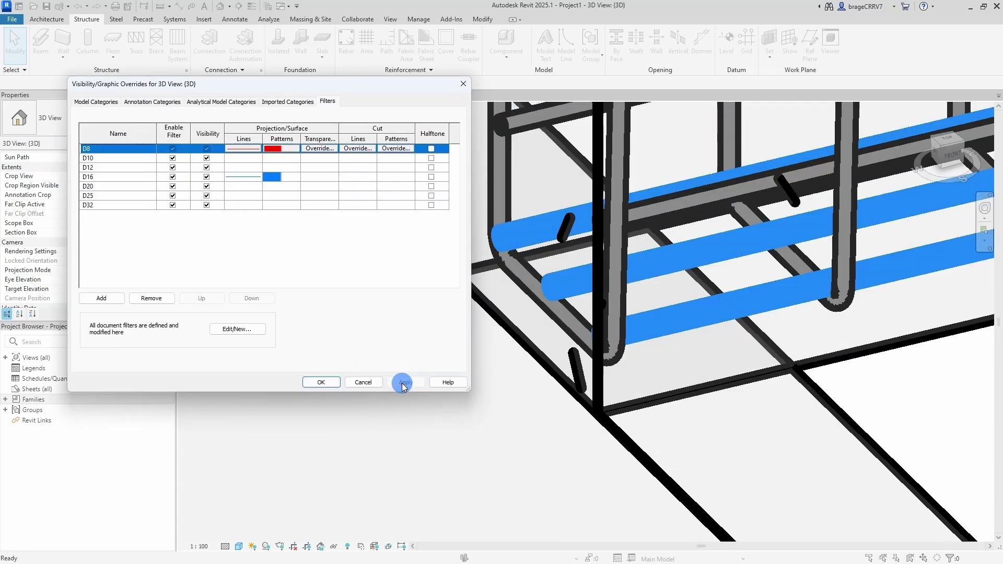
Step: Switch the 3D view to thin line display and show the whole structure
{"action": "scroll", "coordinate": [426, 338], "scroll_direction": "down", "scroll_amount": 1}
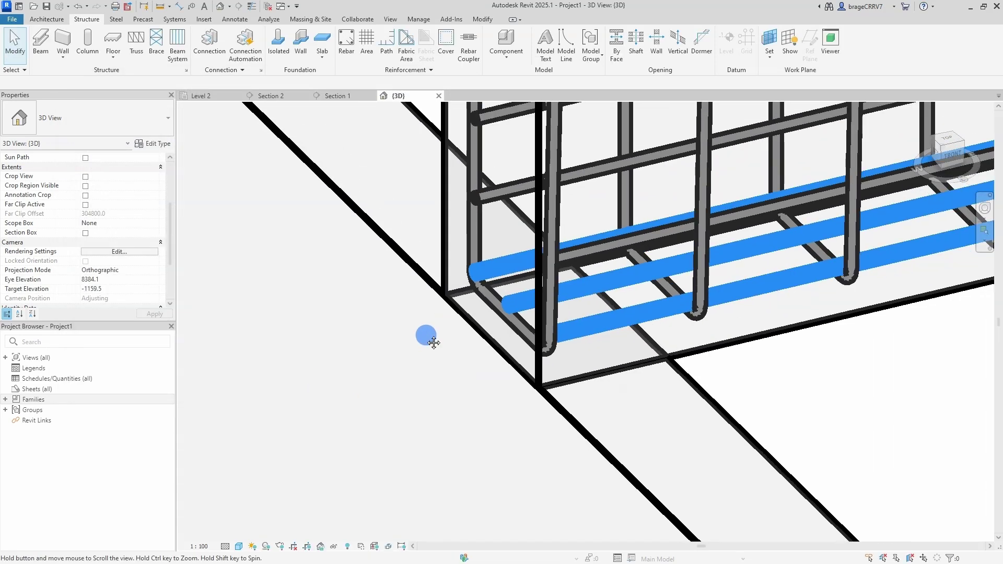
{"action": "middle_click_drag", "start_coordinate": [426, 338], "coordinate": [427, 327]}
{"action": "key", "text": "t"}
{"action": "key", "text": "l"}
{"action": "scroll", "coordinate": [505, 304], "scroll_direction": "down", "scroll_amount": 6}
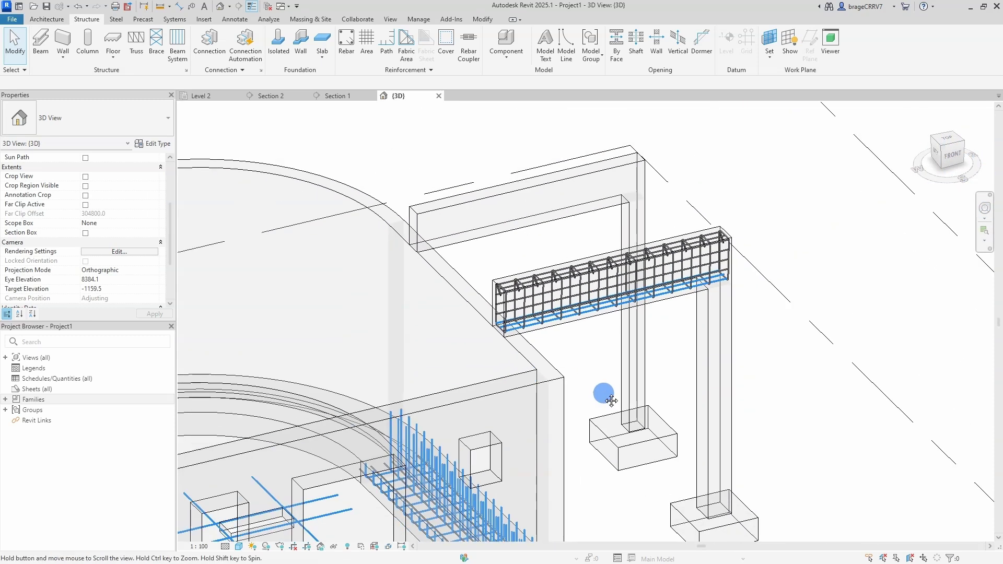
{"action": "scroll", "coordinate": [612, 368], "scroll_direction": "down", "scroll_amount": 8}
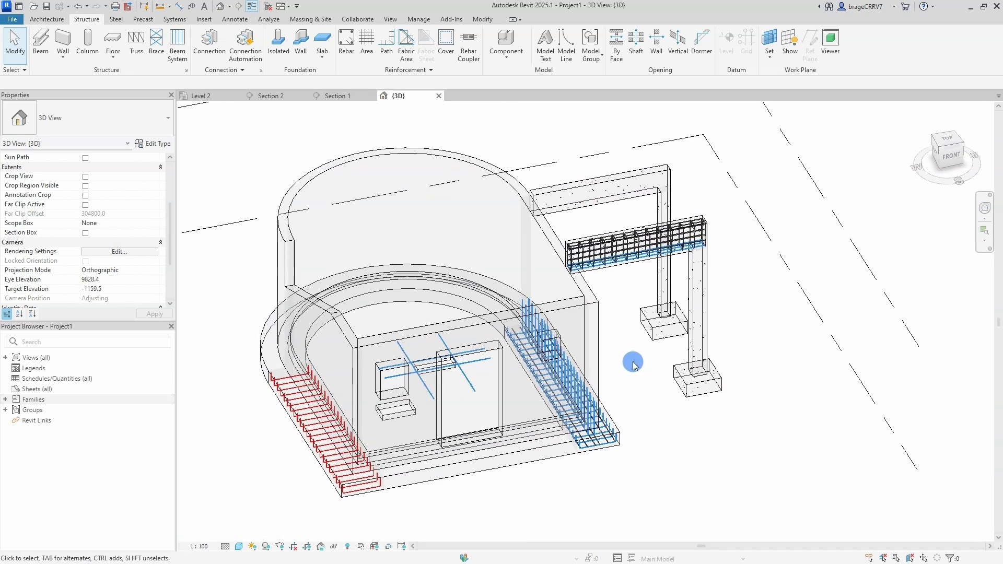
Step: Override the D10 filter's projection lines and solid surface fill with light green, RGB 128-255-128
{"action": "key", "text": "v"}
{"action": "key", "text": "g"}
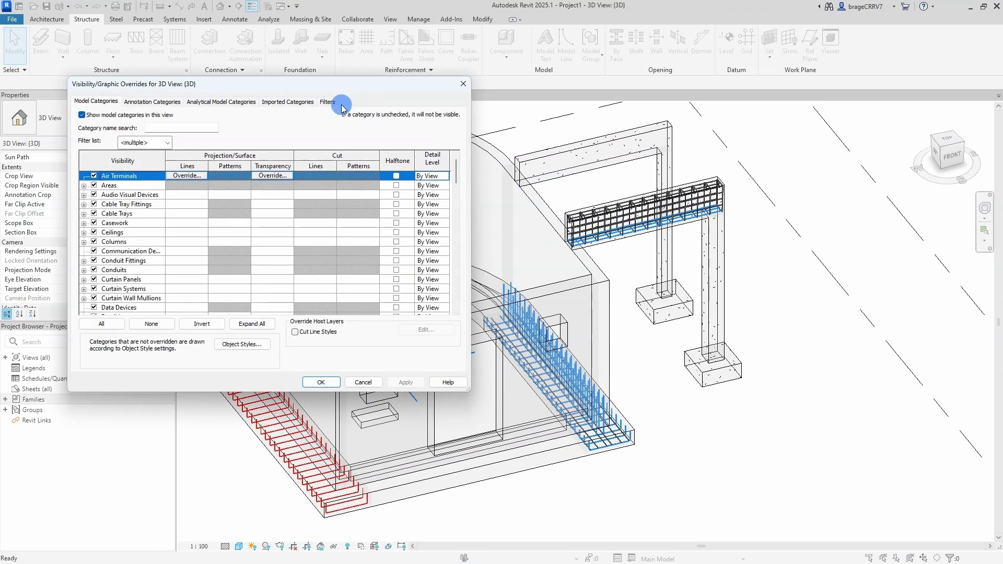
{"action": "left_click", "coordinate": [327, 101]}
{"action": "left_click", "coordinate": [242, 159]}
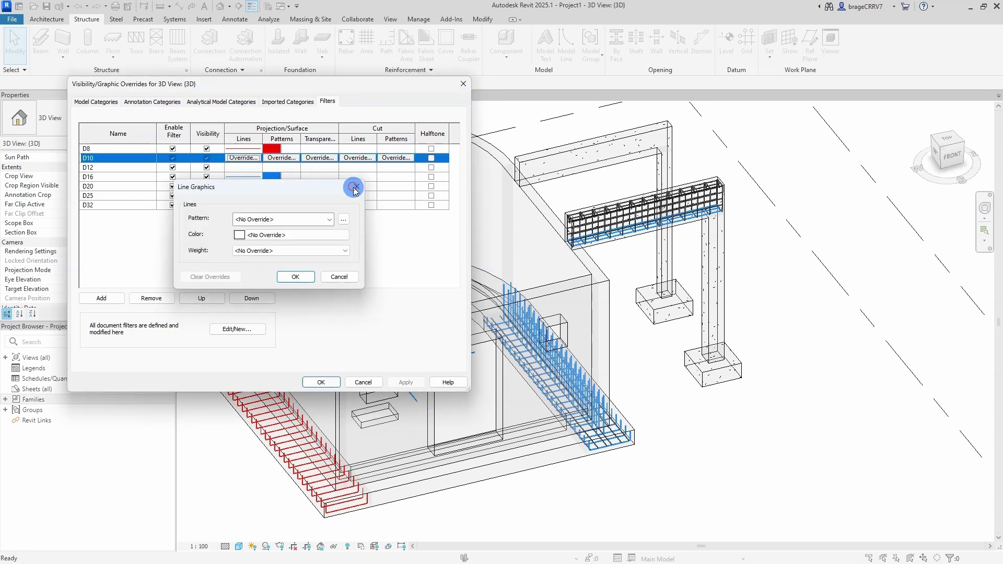
{"action": "left_click", "coordinate": [306, 235]}
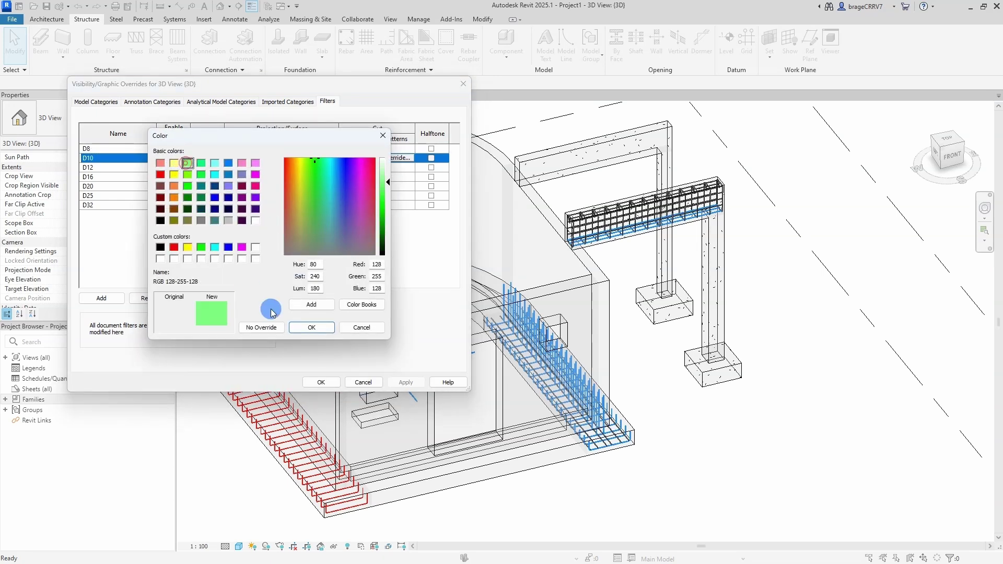
{"action": "left_click", "coordinate": [302, 327]}
{"action": "left_click", "coordinate": [290, 277]}
{"action": "left_click", "coordinate": [281, 158]}
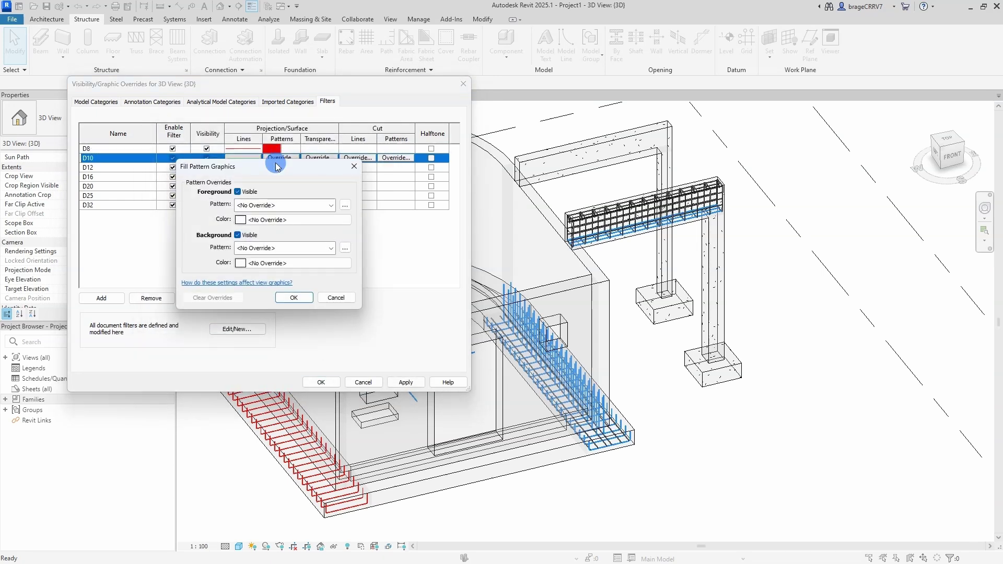
{"action": "left_click", "coordinate": [258, 217]}
{"action": "left_click", "coordinate": [314, 328]}
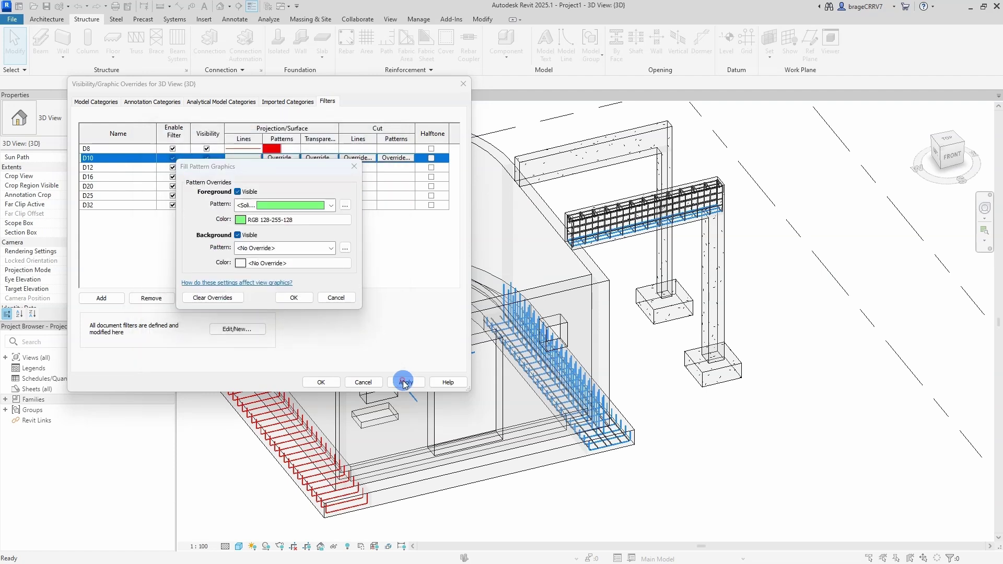
{"action": "left_click", "coordinate": [284, 298]}
Step: Override the D12 filter's projection lines with a solid pattern in orange, RGB 255-128-64
{"action": "left_click", "coordinate": [243, 167]}
{"action": "left_click", "coordinate": [252, 217]}
{"action": "left_click", "coordinate": [254, 239]}
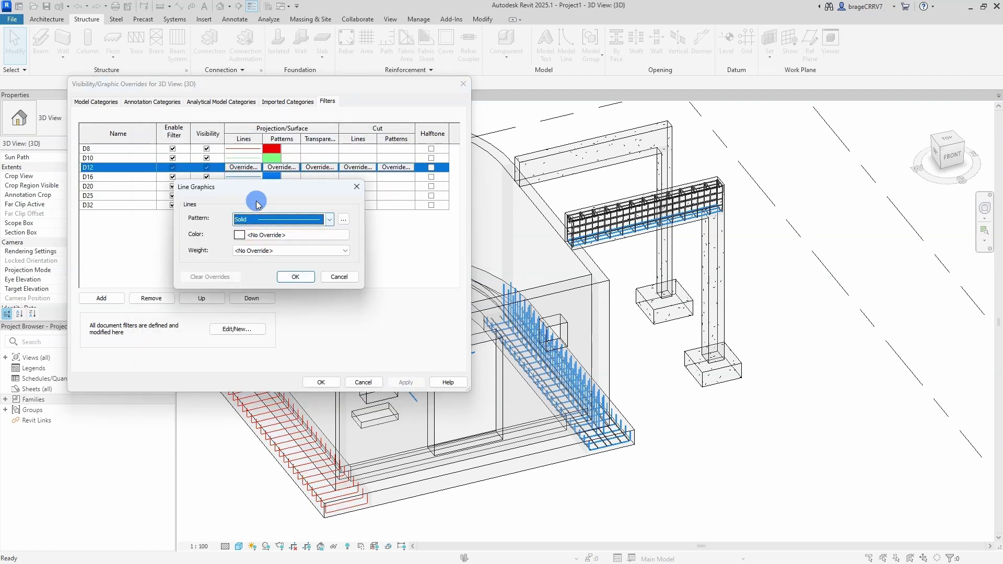
{"action": "left_click", "coordinate": [255, 217]}
{"action": "left_click", "coordinate": [255, 238]}
{"action": "left_click", "coordinate": [256, 235]}
{"action": "left_click", "coordinate": [311, 327]}
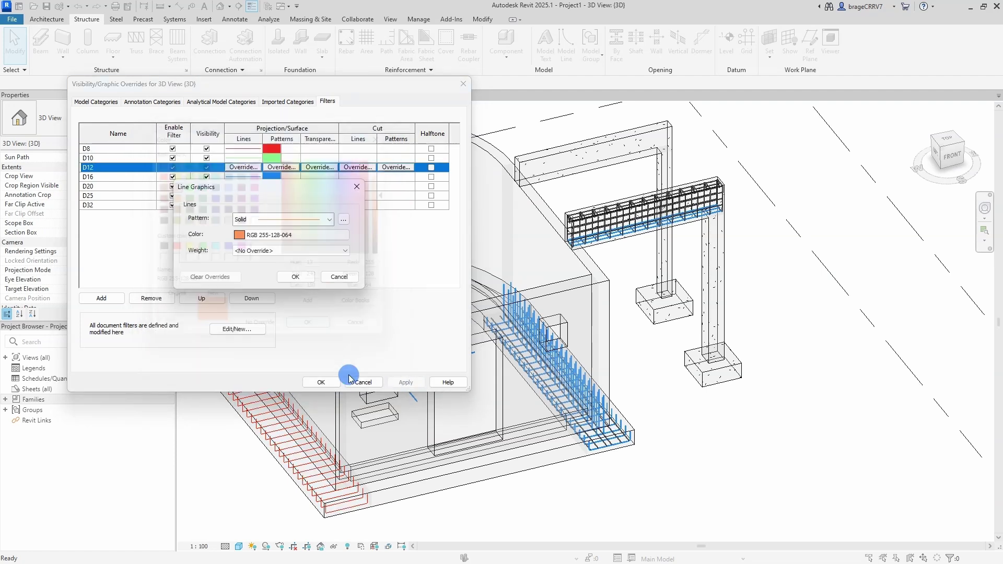
{"action": "left_click", "coordinate": [308, 306]}
Step: Give the D12 filter's surface pattern a solid foreground fill in matching orange and apply the overrides
{"action": "left_click", "coordinate": [281, 167]}
{"action": "left_click", "coordinate": [261, 205]}
{"action": "left_click", "coordinate": [255, 225]}
{"action": "left_click", "coordinate": [284, 218]}
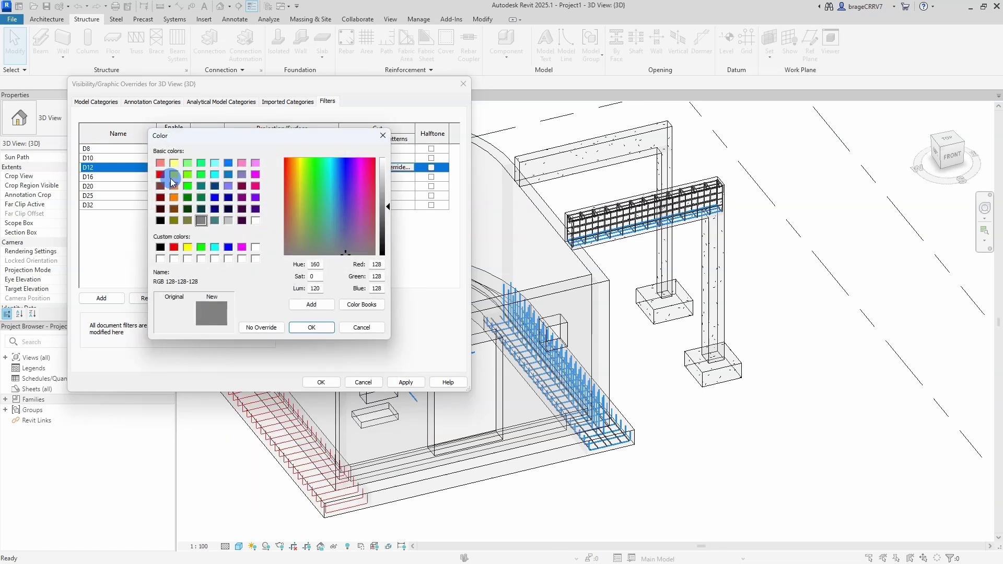
{"action": "left_click", "coordinate": [299, 327]}
{"action": "left_click", "coordinate": [261, 205]}
{"action": "left_click", "coordinate": [259, 225]}
{"action": "left_click", "coordinate": [295, 286]}
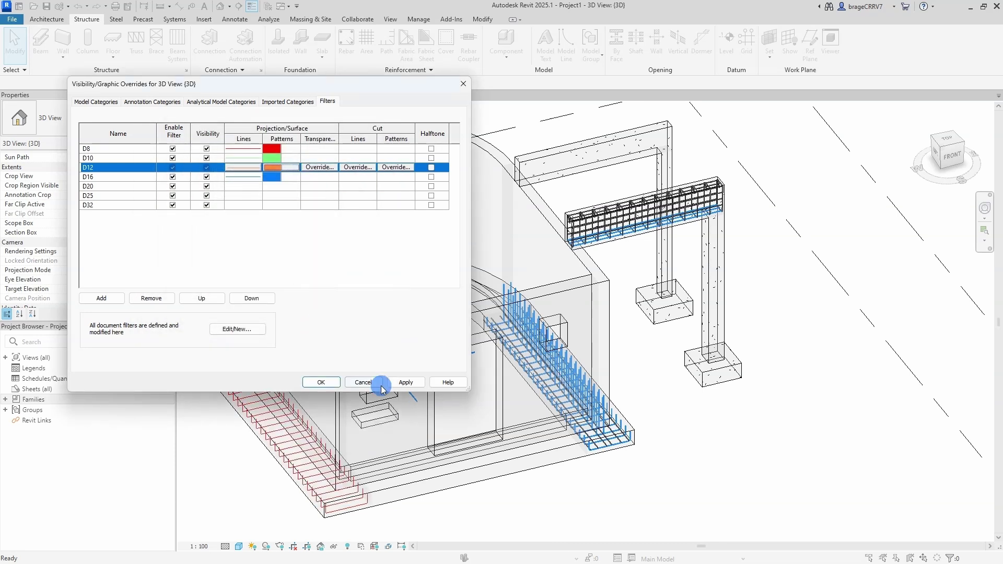
{"action": "left_click", "coordinate": [406, 382]}
Step: Override the D20 filter's projection lines in pink and its surface pattern with a solid pink fill
{"action": "left_click", "coordinate": [244, 186]}
{"action": "left_click", "coordinate": [291, 233]}
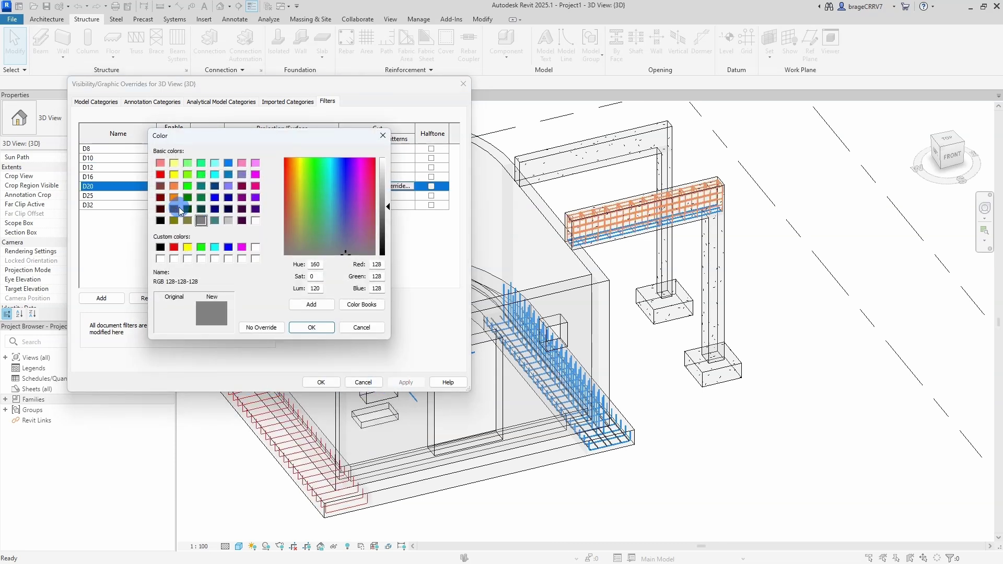
{"action": "left_click", "coordinate": [300, 327]}
{"action": "left_click", "coordinate": [290, 264]}
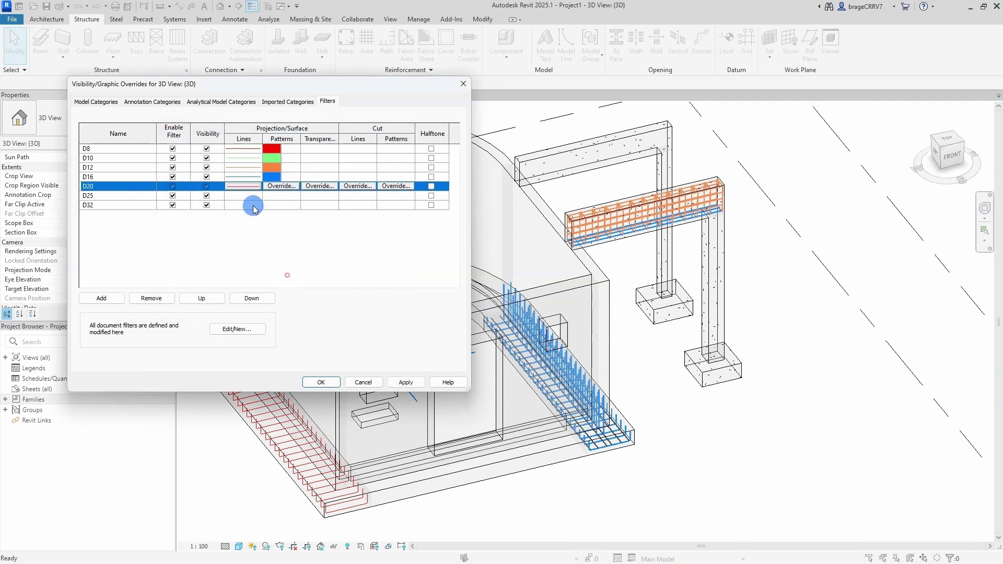
{"action": "left_click", "coordinate": [281, 186]}
{"action": "left_click", "coordinate": [266, 205]}
{"action": "left_click", "coordinate": [265, 225]}
{"action": "left_click", "coordinate": [265, 220]}
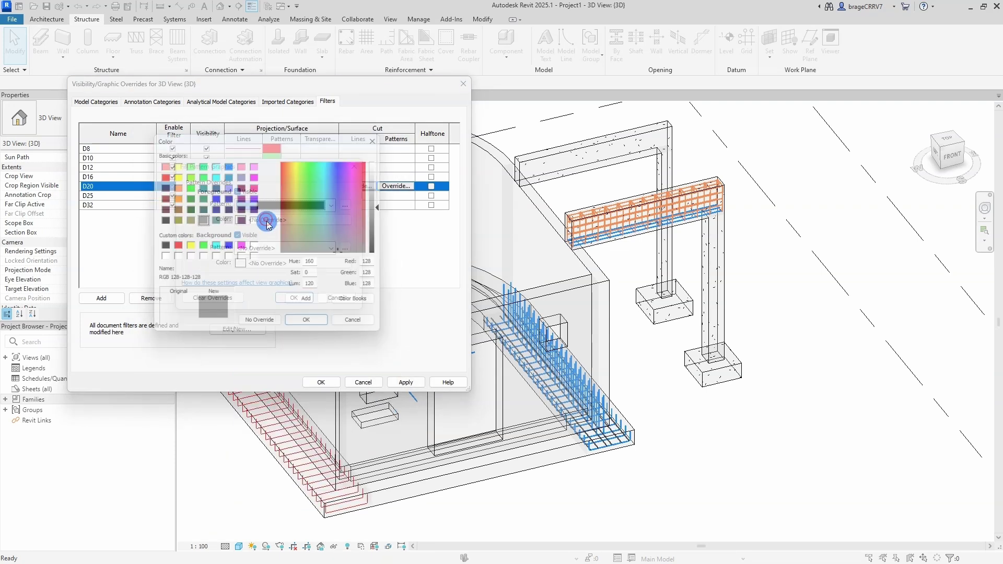
{"action": "left_click", "coordinate": [254, 185]}
{"action": "left_click", "coordinate": [306, 327]}
{"action": "left_click", "coordinate": [293, 297]}
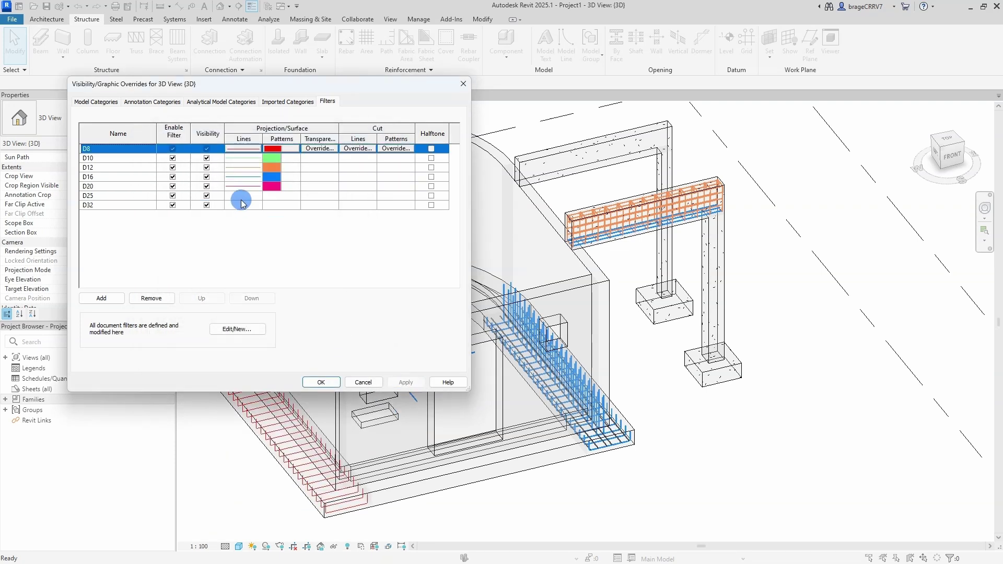
Step: Override the D25 filter's projection lines with a solid pattern in light yellow, RGB 255-255-128
{"action": "left_click", "coordinate": [243, 196]}
{"action": "left_click", "coordinate": [293, 218]}
{"action": "left_click", "coordinate": [284, 230]}
{"action": "left_click", "coordinate": [256, 235]}
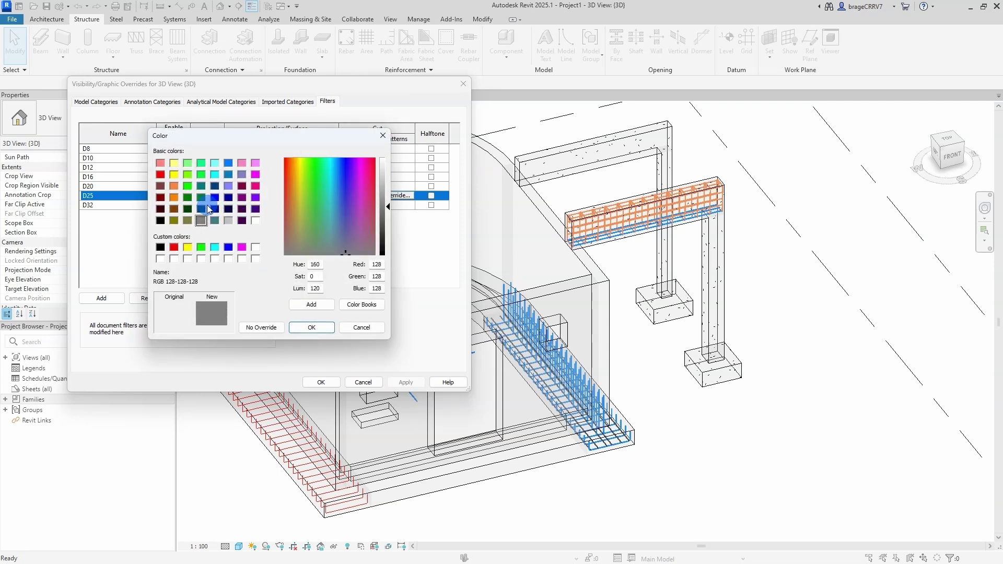
{"action": "left_click", "coordinate": [297, 325]}
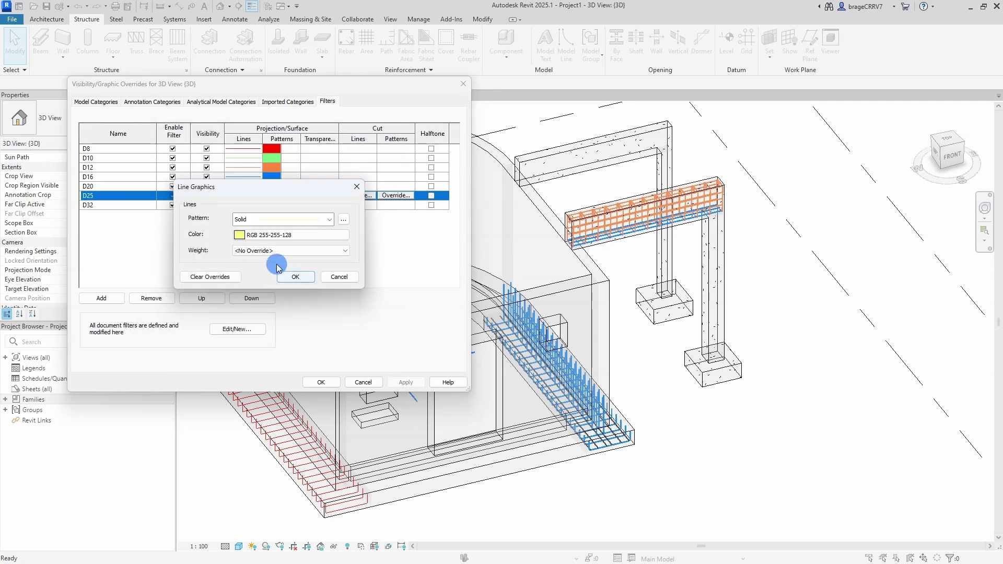
{"action": "left_click", "coordinate": [295, 277]}
Step: Give the D25 filter's surface pattern a solid foreground fill in matching light yellow
{"action": "left_click", "coordinate": [270, 196]}
{"action": "left_click", "coordinate": [277, 205]}
{"action": "left_click", "coordinate": [253, 225]}
{"action": "left_click", "coordinate": [261, 217]}
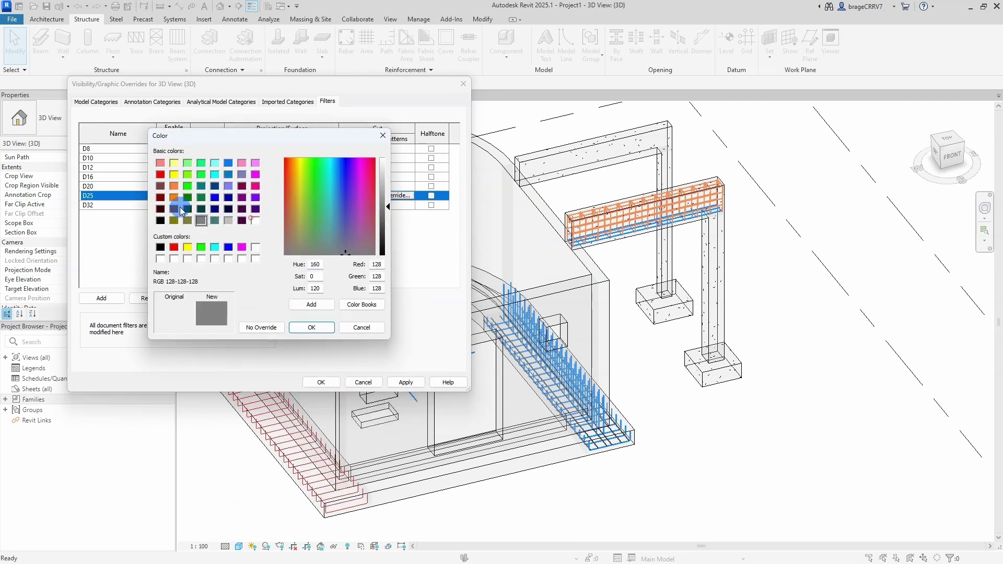
{"action": "left_click", "coordinate": [174, 164]}
{"action": "left_click", "coordinate": [312, 327]}
{"action": "left_click", "coordinate": [295, 284]}
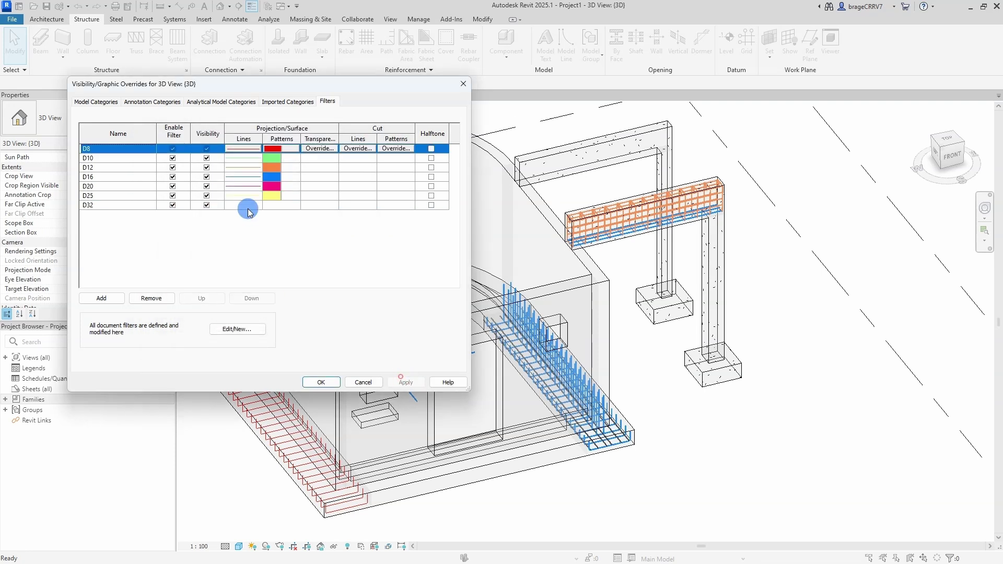
Step: Override the D32 filter's projection lines with a solid pattern in dark green
{"action": "left_click", "coordinate": [245, 204]}
{"action": "left_click", "coordinate": [244, 205]}
{"action": "left_click", "coordinate": [252, 220]}
{"action": "left_click", "coordinate": [259, 239]}
{"action": "left_click", "coordinate": [256, 235]}
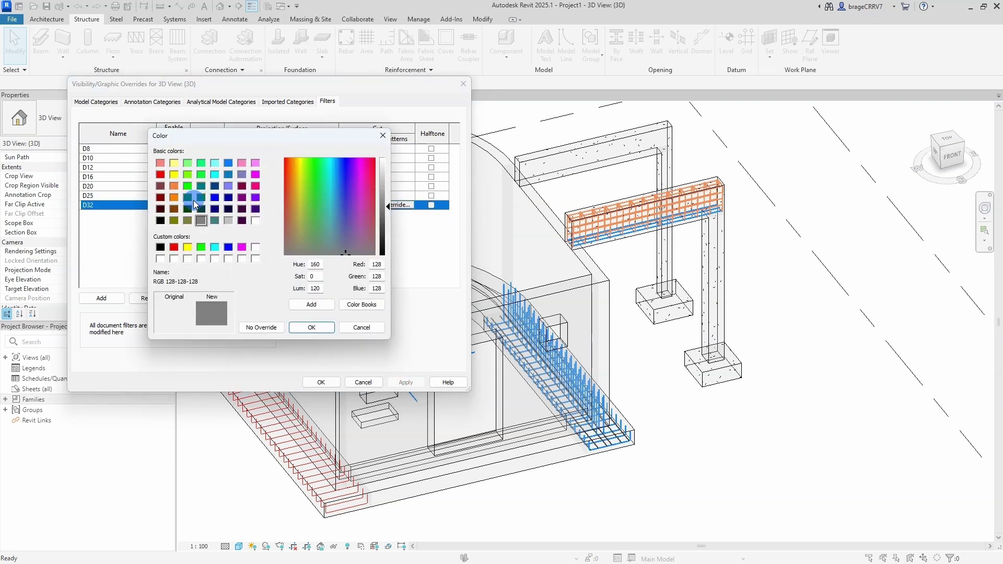
{"action": "left_click", "coordinate": [301, 327]}
{"action": "left_click", "coordinate": [291, 277]}
Step: Give the D32 filter's surface pattern a solid foreground fill in dark green, RGB 000-128-064, and apply the overrides to the view
{"action": "left_click", "coordinate": [275, 205]}
{"action": "left_click", "coordinate": [275, 204]}
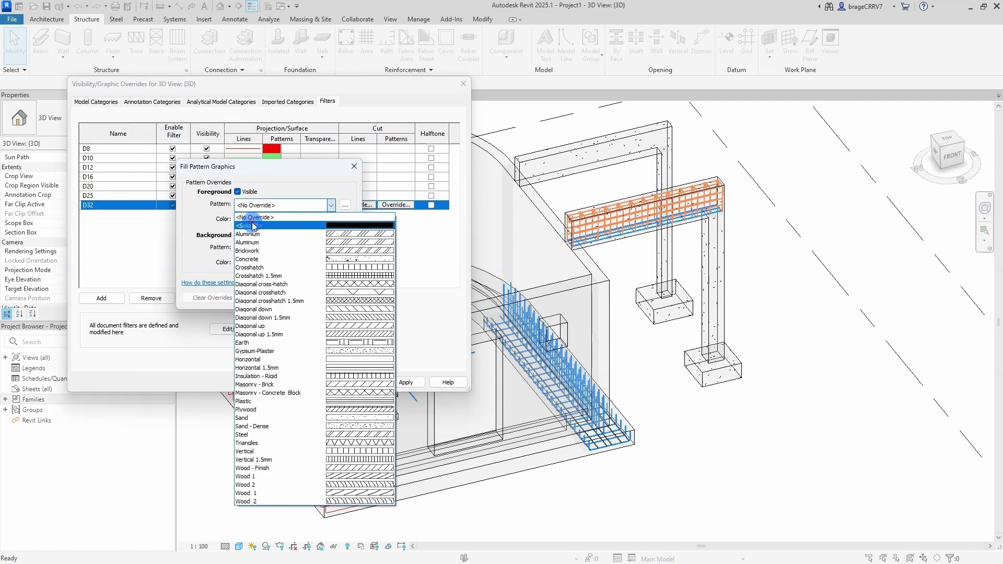
{"action": "left_click", "coordinate": [252, 225]}
{"action": "left_click", "coordinate": [255, 218]}
{"action": "left_click", "coordinate": [201, 197]}
{"action": "left_click", "coordinate": [312, 327]}
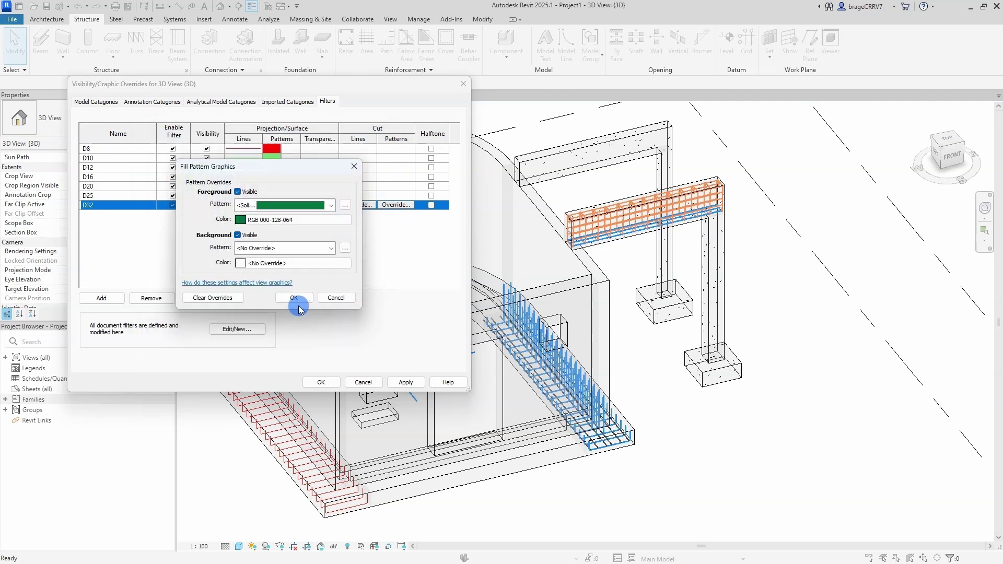
{"action": "left_click", "coordinate": [292, 299]}
{"action": "left_click", "coordinate": [405, 382]}
{"action": "left_click", "coordinate": [320, 382]}
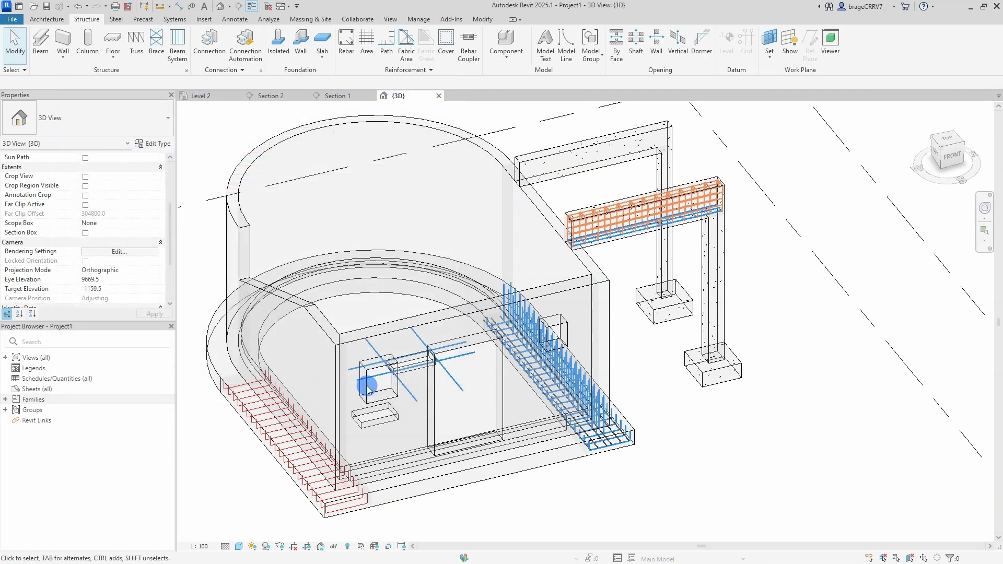
Step: Change the vertical U-shaped bars in the strip footing beneath the wall to rebar type 20 B500C
{"action": "scroll", "coordinate": [665, 462], "scroll_direction": "up", "scroll_amount": 10}
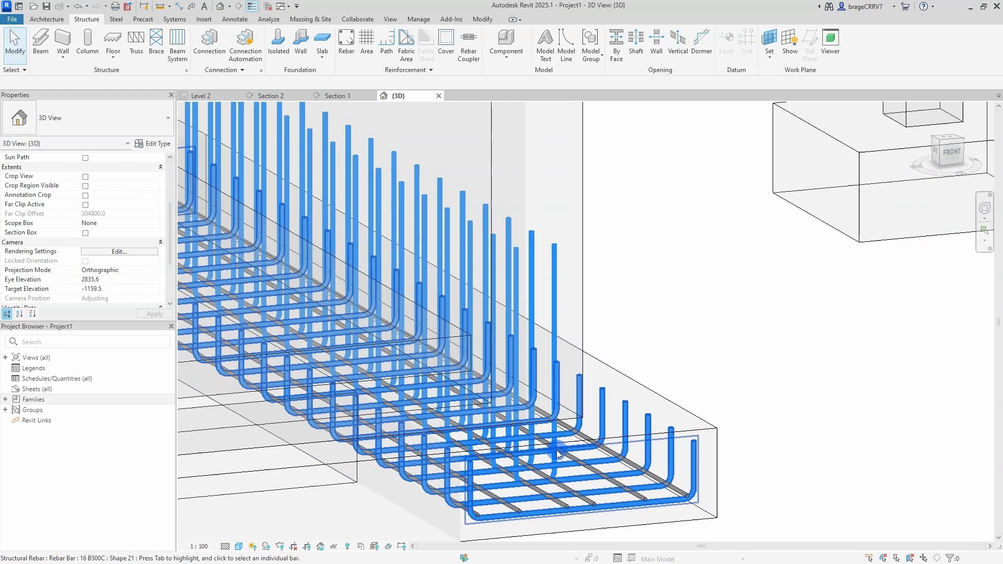
{"action": "scroll", "coordinate": [557, 453], "scroll_direction": "up", "scroll_amount": 3}
{"action": "left_click", "coordinate": [554, 453]}
{"action": "left_click", "coordinate": [88, 118]}
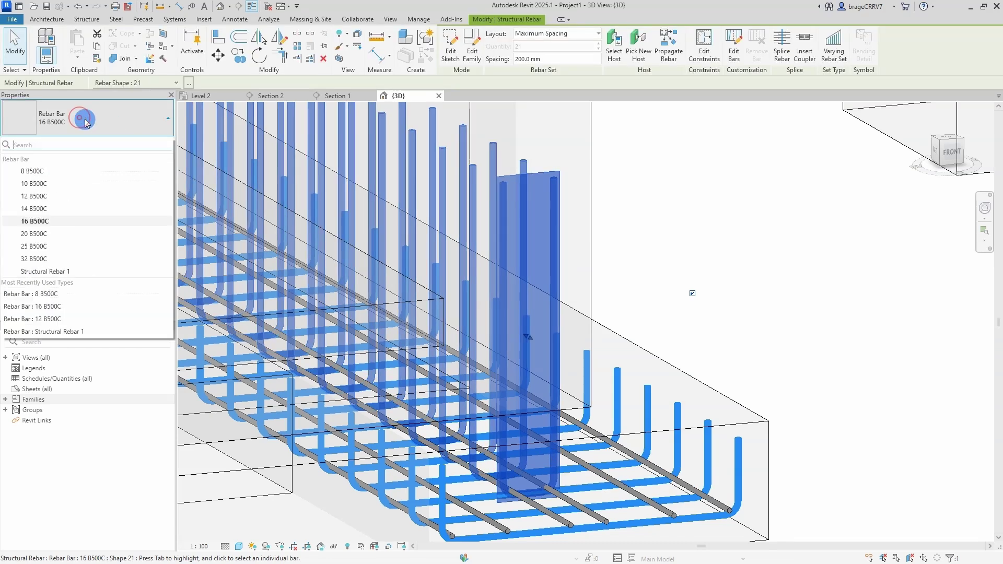
{"action": "left_click", "coordinate": [58, 233]}
{"action": "left_click", "coordinate": [669, 326]}
Step: Change the longitudinal bars of the same strip footing to rebar type 25 B500C
{"action": "scroll", "coordinate": [667, 320], "scroll_direction": "down", "scroll_amount": 5}
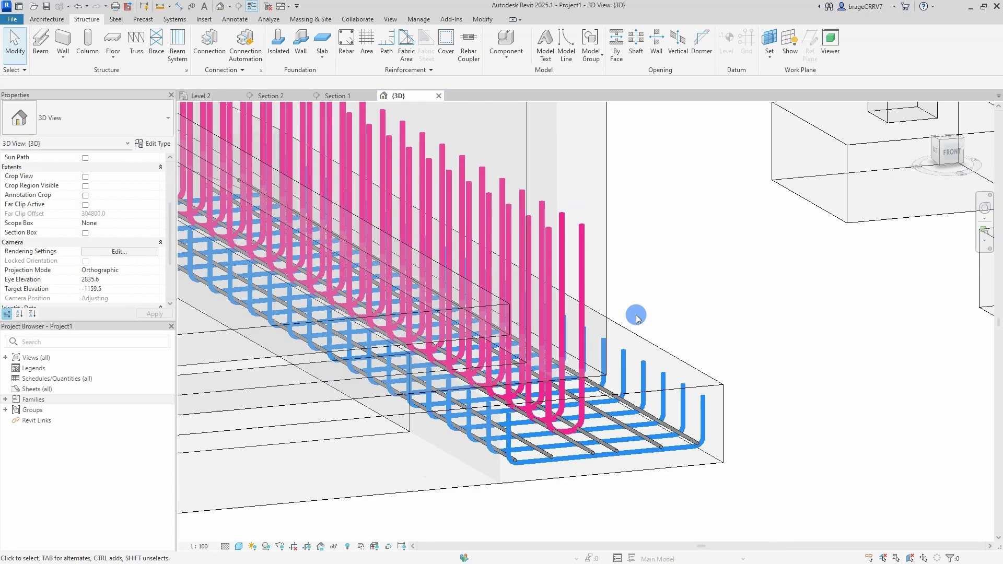
{"action": "left_click", "coordinate": [584, 408]}
{"action": "left_click", "coordinate": [89, 120]}
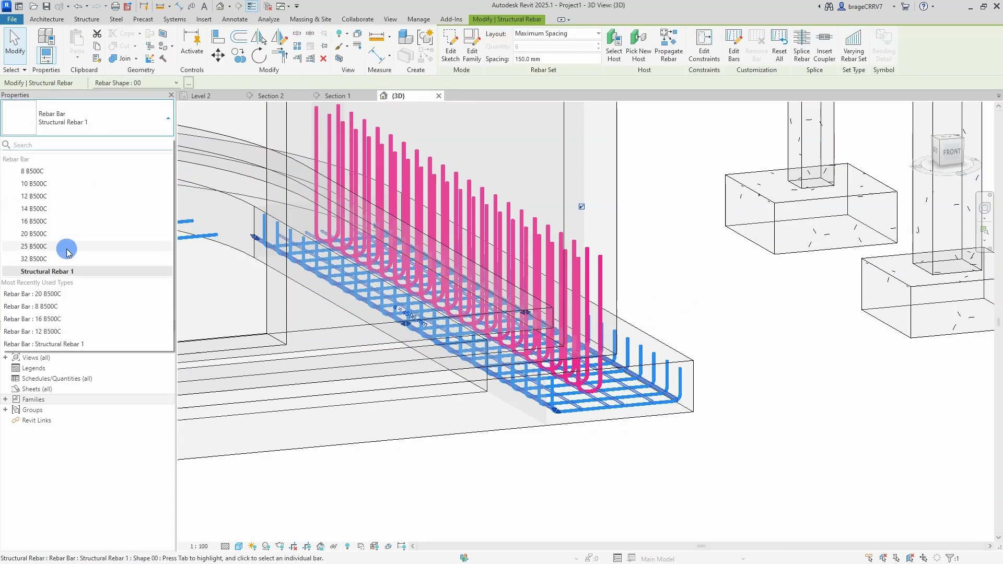
{"action": "left_click", "coordinate": [58, 246]}
{"action": "left_click", "coordinate": [642, 432]}
Step: Set the strip footing's longitudinal bars to rebar type 32 B500C
{"action": "scroll", "coordinate": [642, 459], "scroll_direction": "up", "scroll_amount": 5}
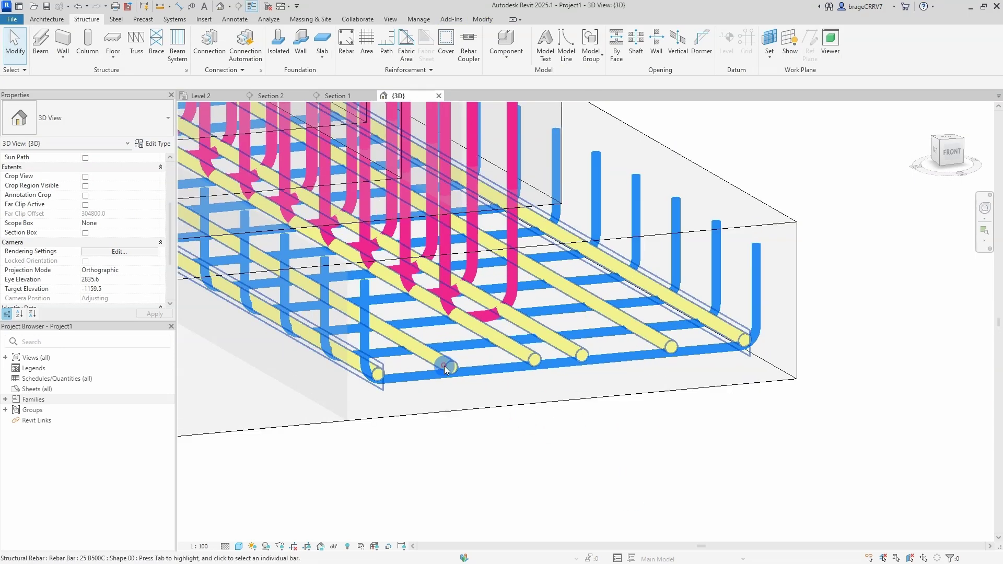
{"action": "left_click", "coordinate": [445, 370]}
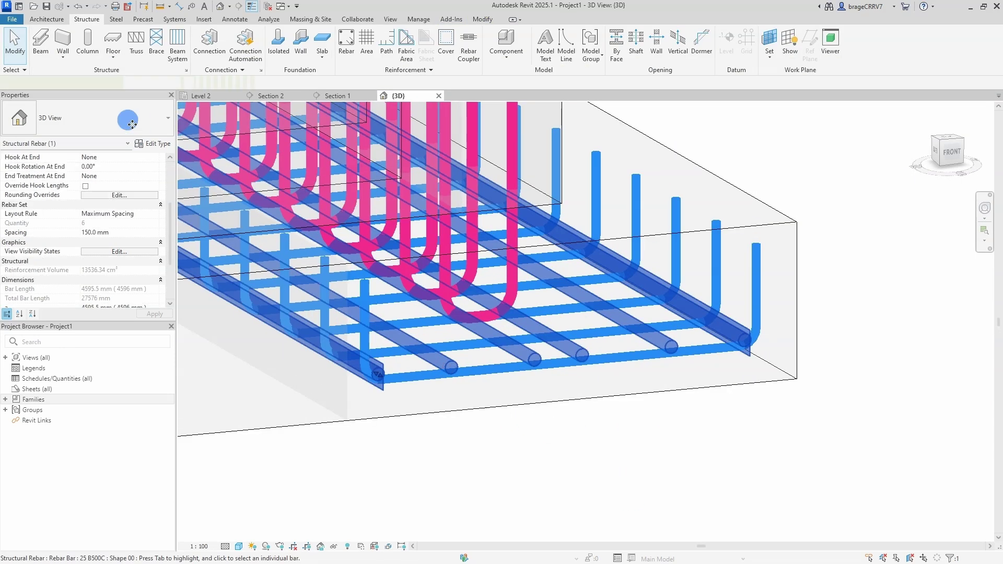
{"action": "left_click", "coordinate": [94, 120]}
{"action": "left_click", "coordinate": [98, 259]}
{"action": "left_click", "coordinate": [498, 426]}
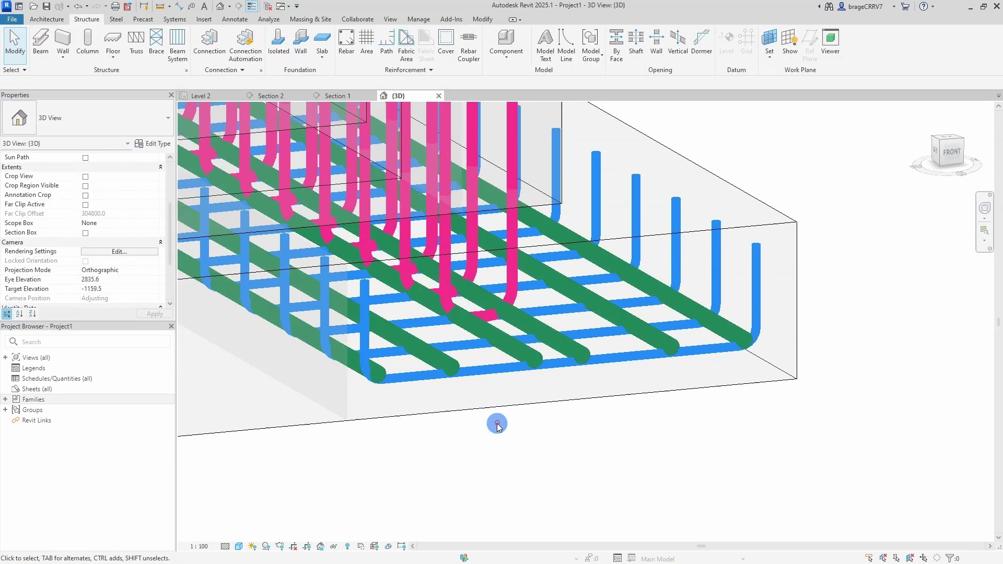
Step: Examine the color-coded stirrups and longitudinal bars in the beam and across the whole model
{"action": "scroll", "coordinate": [497, 422], "scroll_direction": "down", "scroll_amount": 6}
{"action": "middle_click_drag", "start_coordinate": [480, 431], "coordinate": [573, 440], "text": "shift"}
{"action": "scroll", "coordinate": [573, 251], "scroll_direction": "up", "scroll_amount": 6}
{"action": "scroll", "coordinate": [572, 252], "scroll_direction": "up", "scroll_amount": 2}
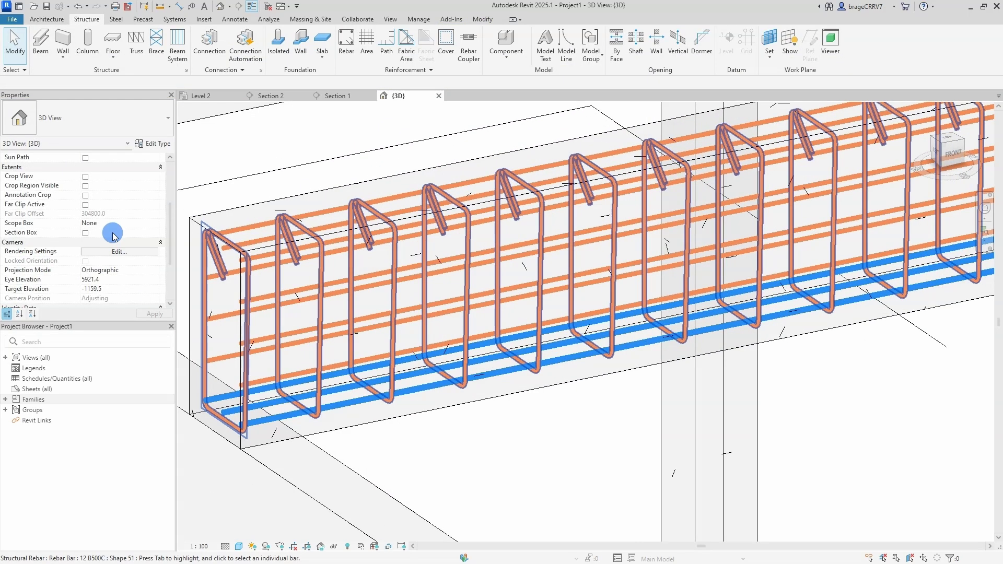
{"action": "scroll", "coordinate": [475, 463], "scroll_direction": "down", "scroll_amount": 6}
{"action": "middle_click_drag", "start_coordinate": [515, 334], "coordinate": [541, 270]}
{"action": "scroll", "coordinate": [517, 337], "scroll_direction": "down", "scroll_amount": 4}
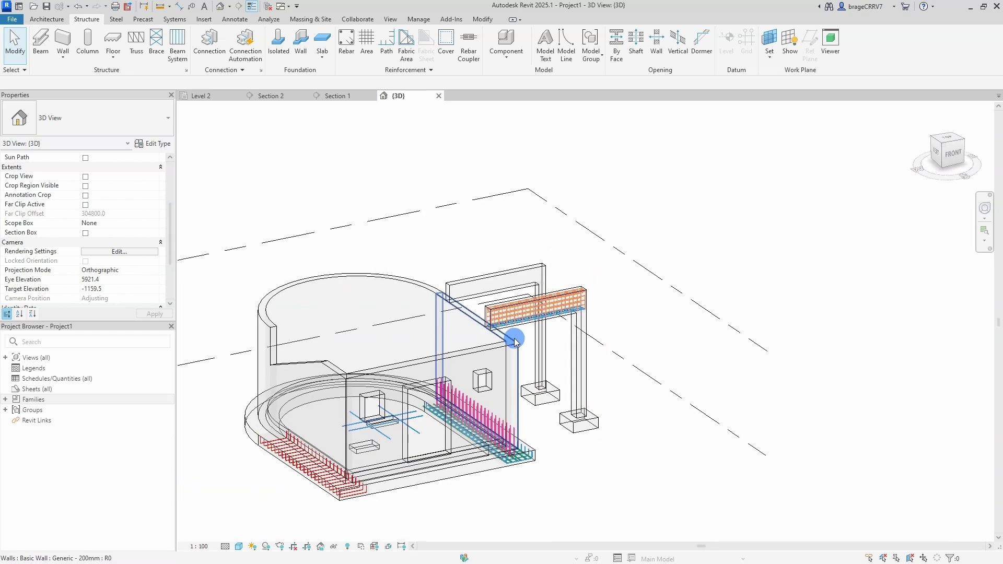
{"action": "scroll", "coordinate": [533, 337], "scroll_direction": "up", "scroll_amount": 1}
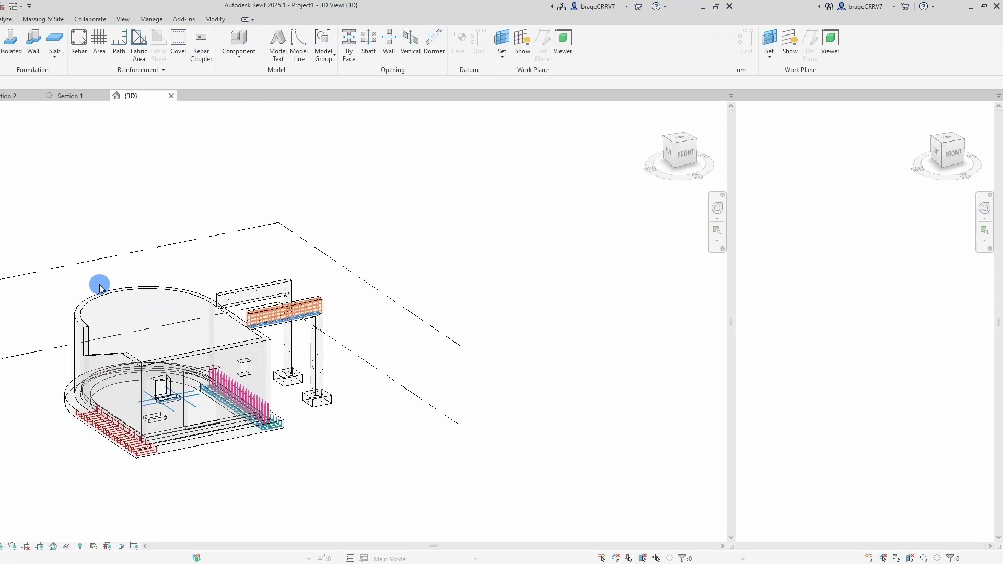
{"action": "scroll", "coordinate": [100, 286], "scroll_direction": "up", "scroll_amount": 2}
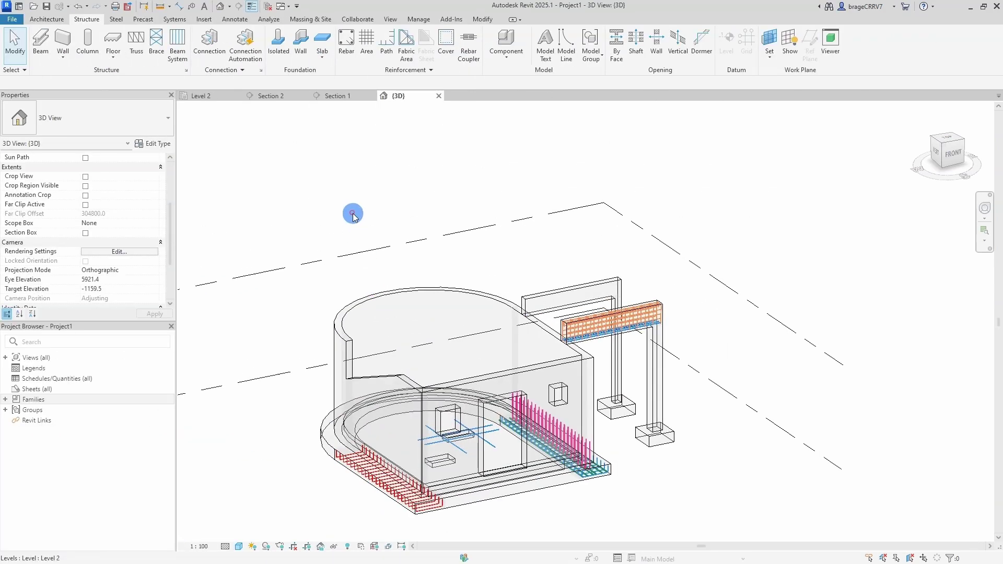
Step: Create a view template named 3D Rebar from the current 3D view
{"action": "left_click", "coordinate": [389, 19]}
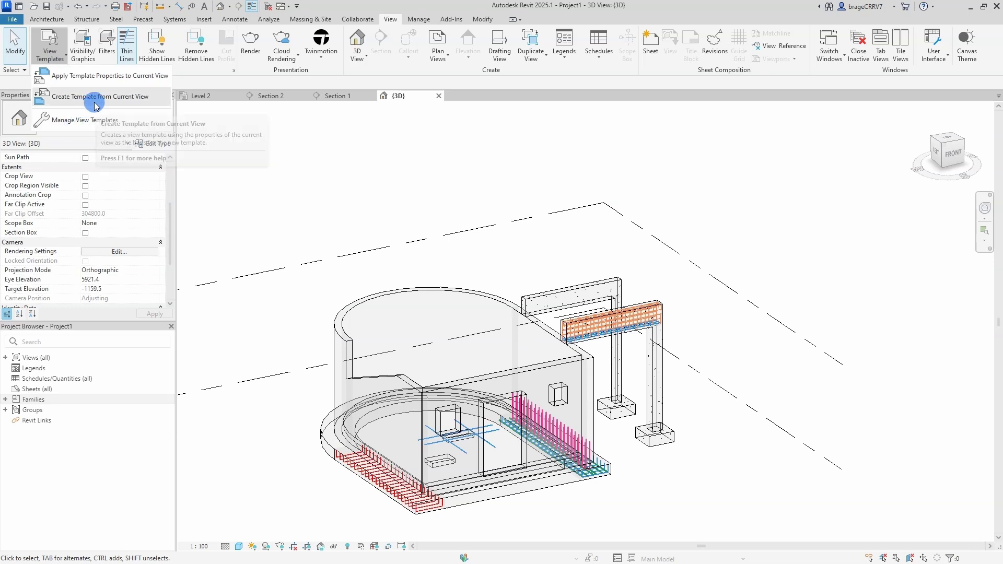
{"action": "left_click", "coordinate": [101, 105]}
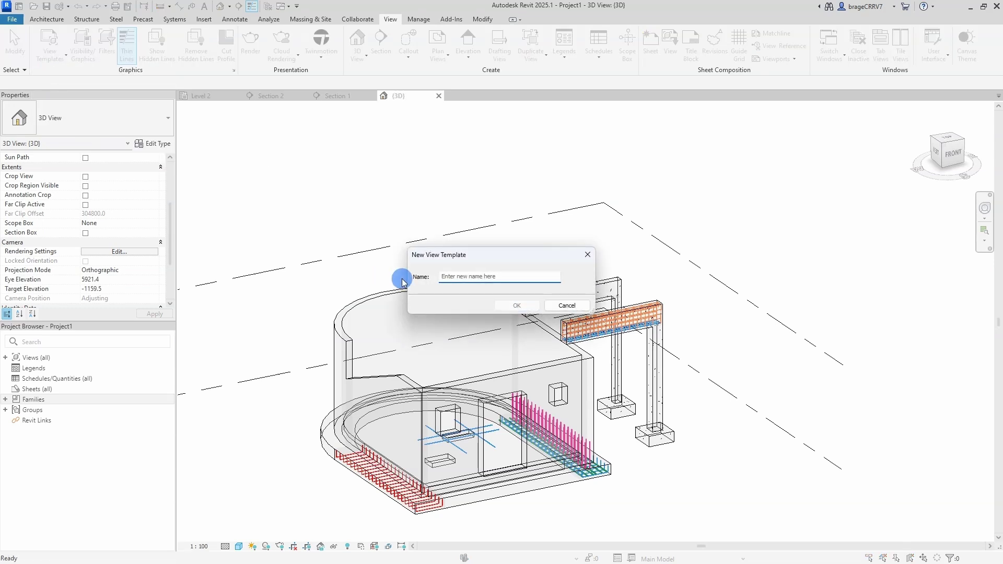
{"action": "type", "text": "3D Rebar"}
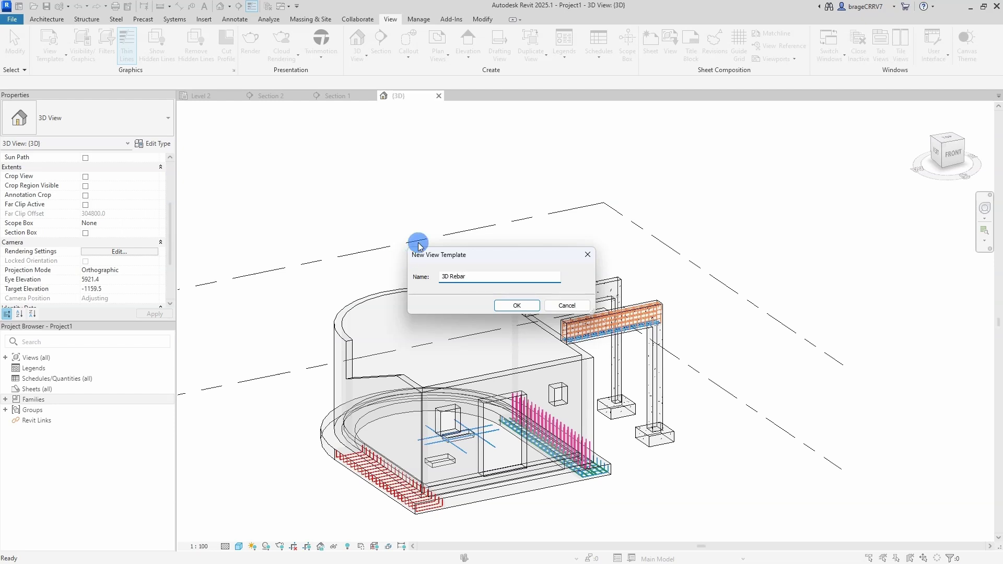
{"action": "left_click", "coordinate": [517, 305]}
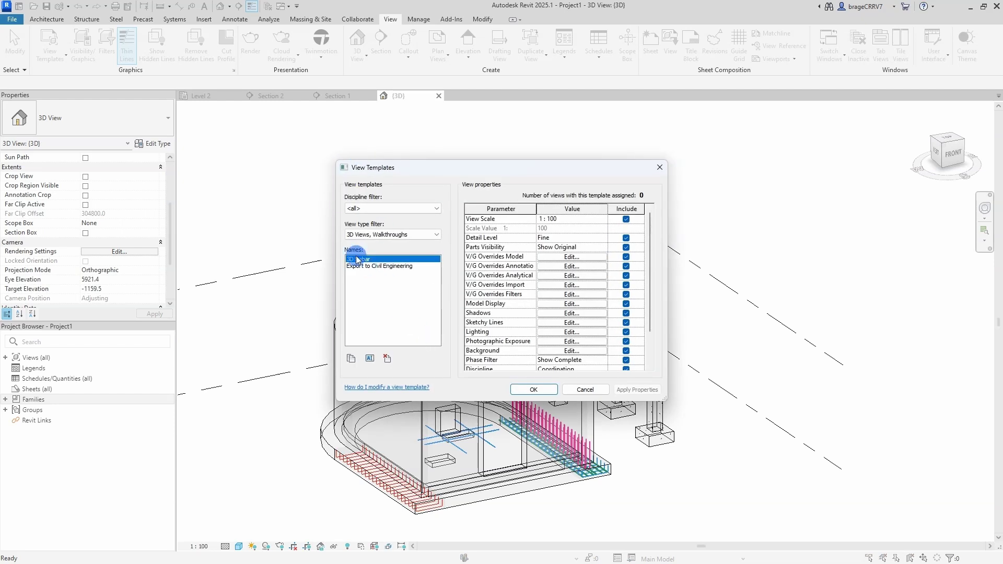
{"action": "left_click", "coordinate": [526, 391]}
Step: Rename the current {3D} view as Rebar
{"action": "scroll", "coordinate": [300, 198], "scroll_direction": "down", "scroll_amount": 3}
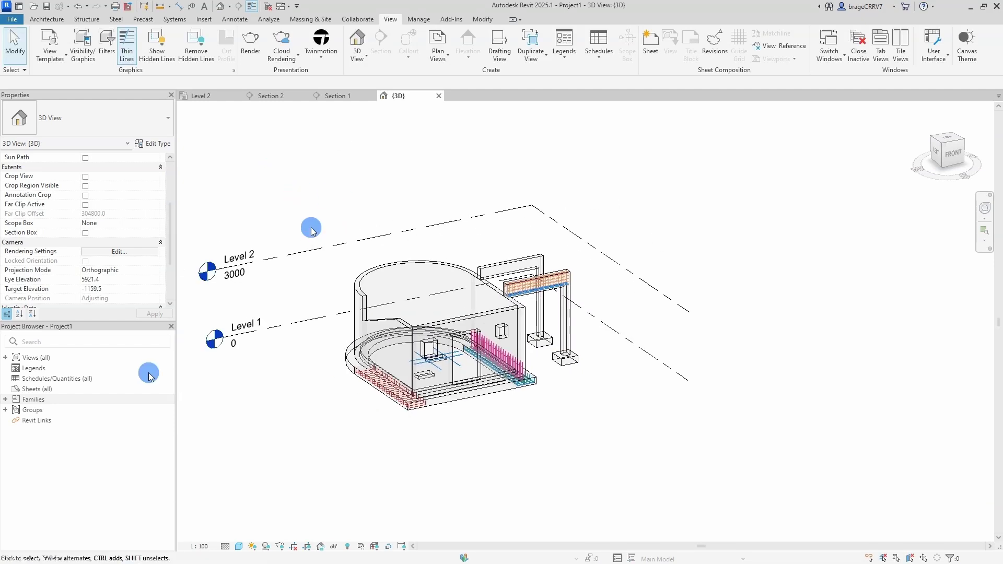
{"action": "left_click", "coordinate": [6, 358]}
{"action": "left_click", "coordinate": [62, 442]}
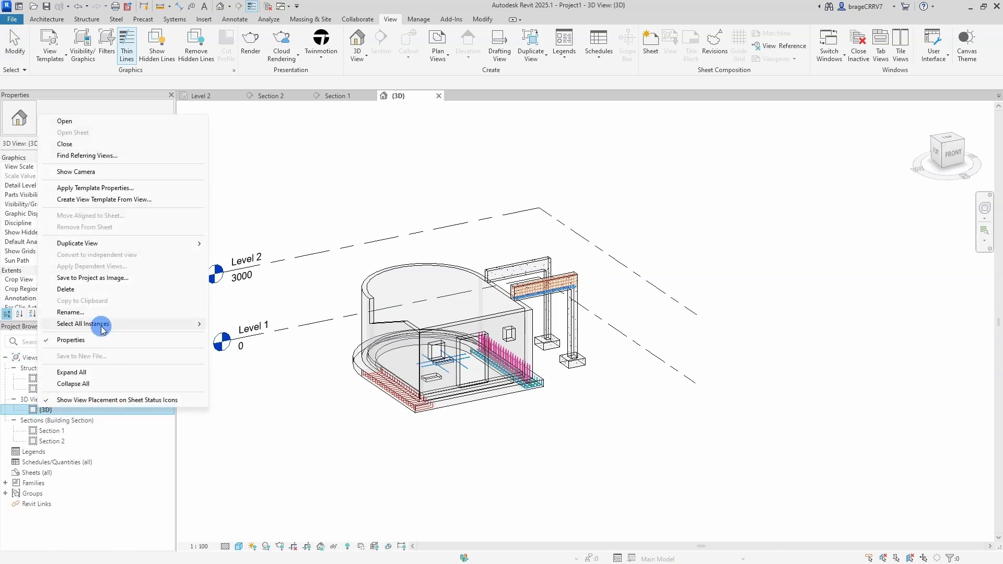
{"action": "left_click", "coordinate": [96, 313]}
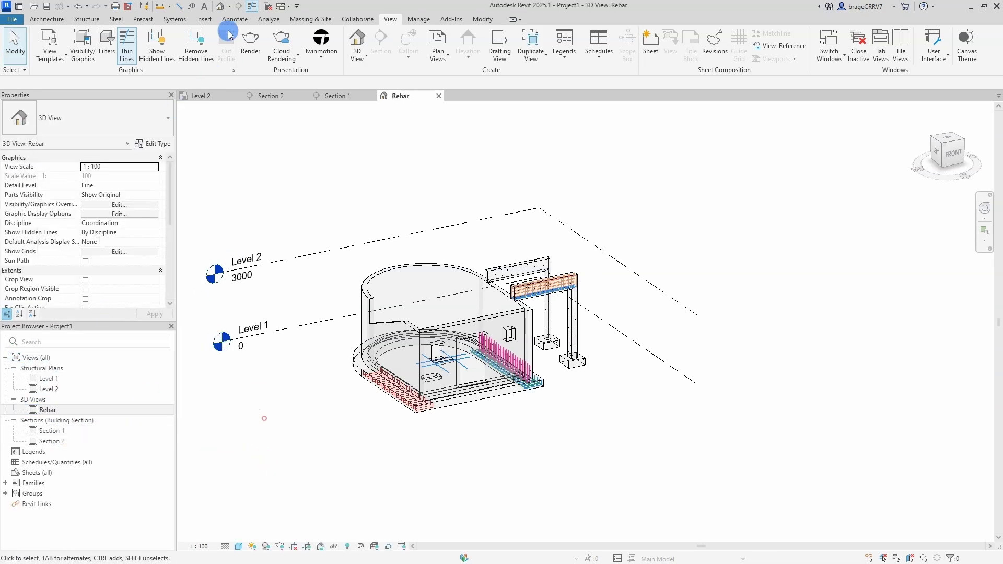
Step: Open a new default 3D view and assign the 3D Rebar view template to it
{"action": "left_click", "coordinate": [220, 8]}
{"action": "scroll", "coordinate": [445, 412], "scroll_direction": "down", "scroll_amount": 4}
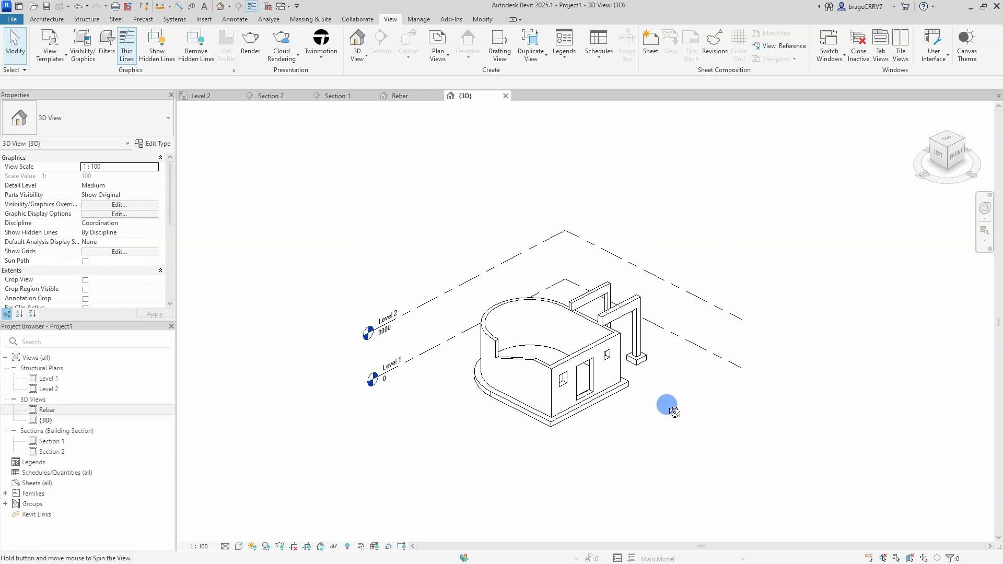
{"action": "scroll", "coordinate": [144, 224], "scroll_direction": "down", "scroll_amount": 6}
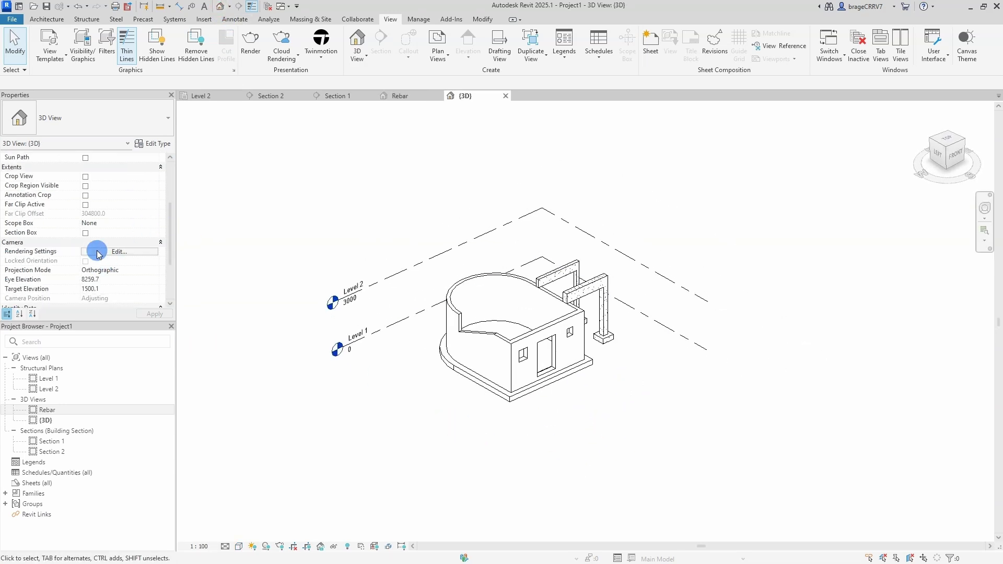
{"action": "left_click", "coordinate": [122, 243]}
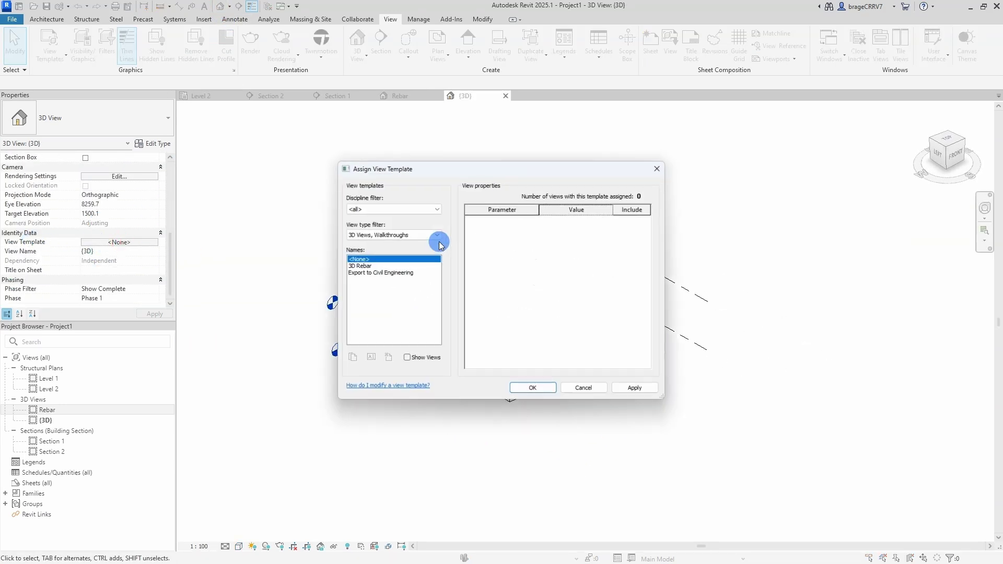
{"action": "left_click", "coordinate": [352, 265]}
{"action": "left_click_drag", "start_coordinate": [537, 173], "coordinate": [232, 98]}
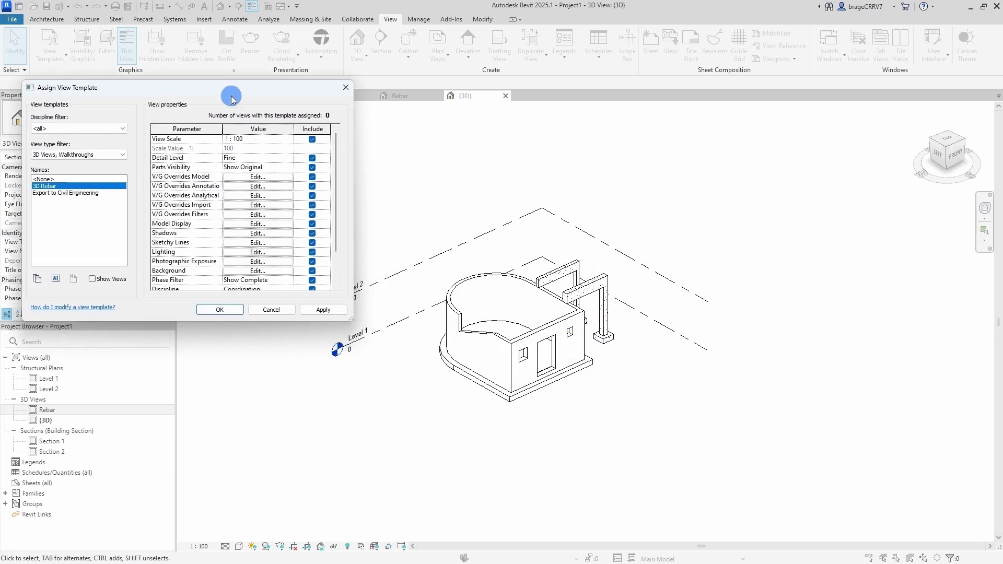
{"action": "left_click", "coordinate": [215, 310]}
{"action": "scroll", "coordinate": [571, 344], "scroll_direction": "up", "scroll_amount": 5}
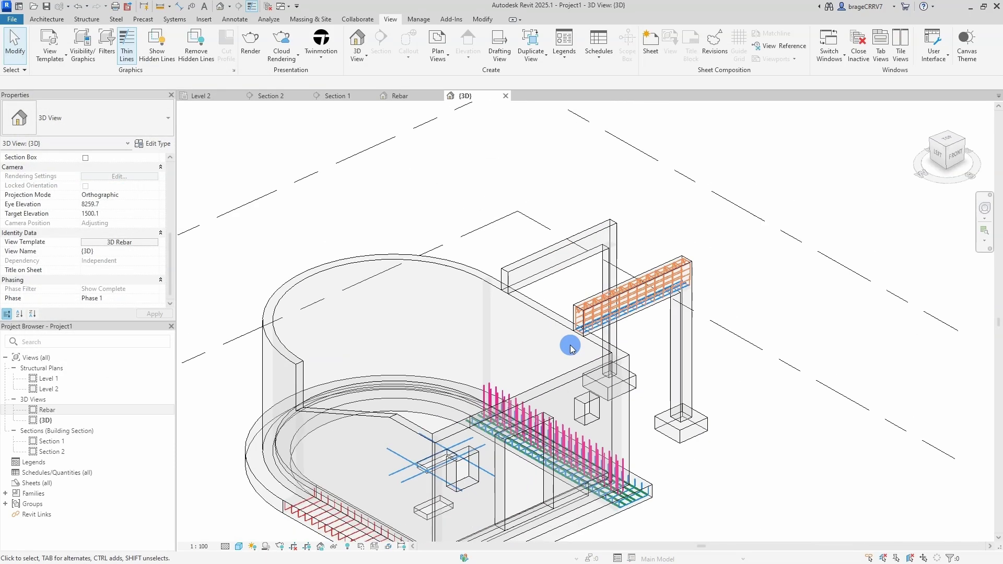